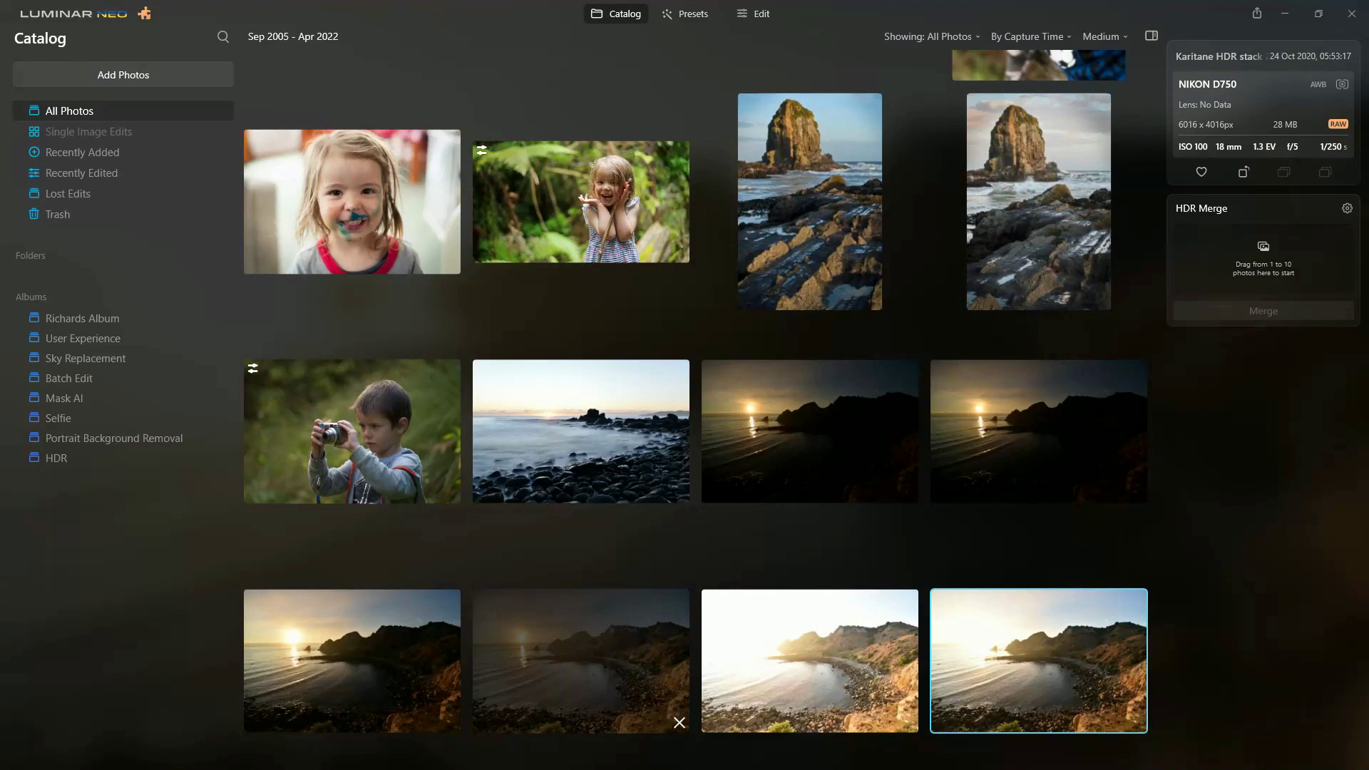
Open the HDR album and select all five sunset coastline bracket photos
click(71, 459)
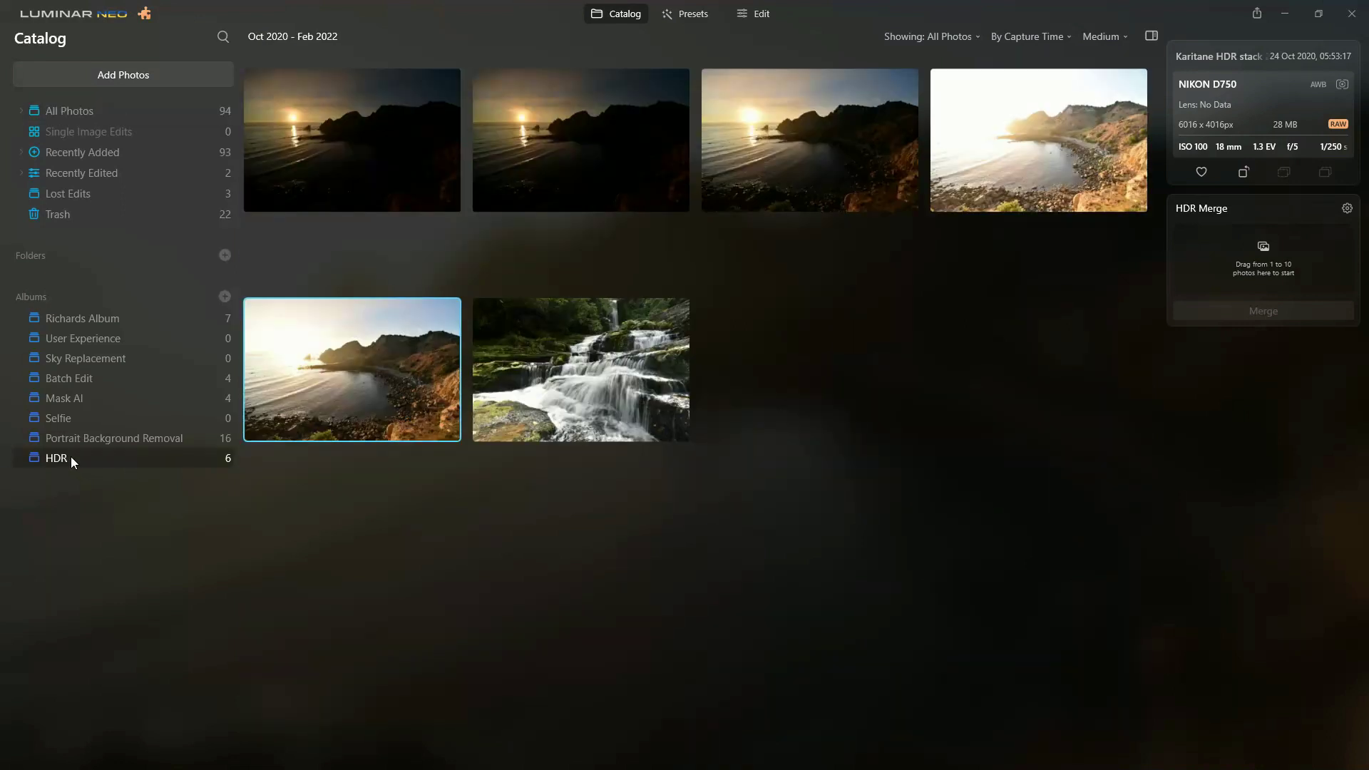
click(362, 151)
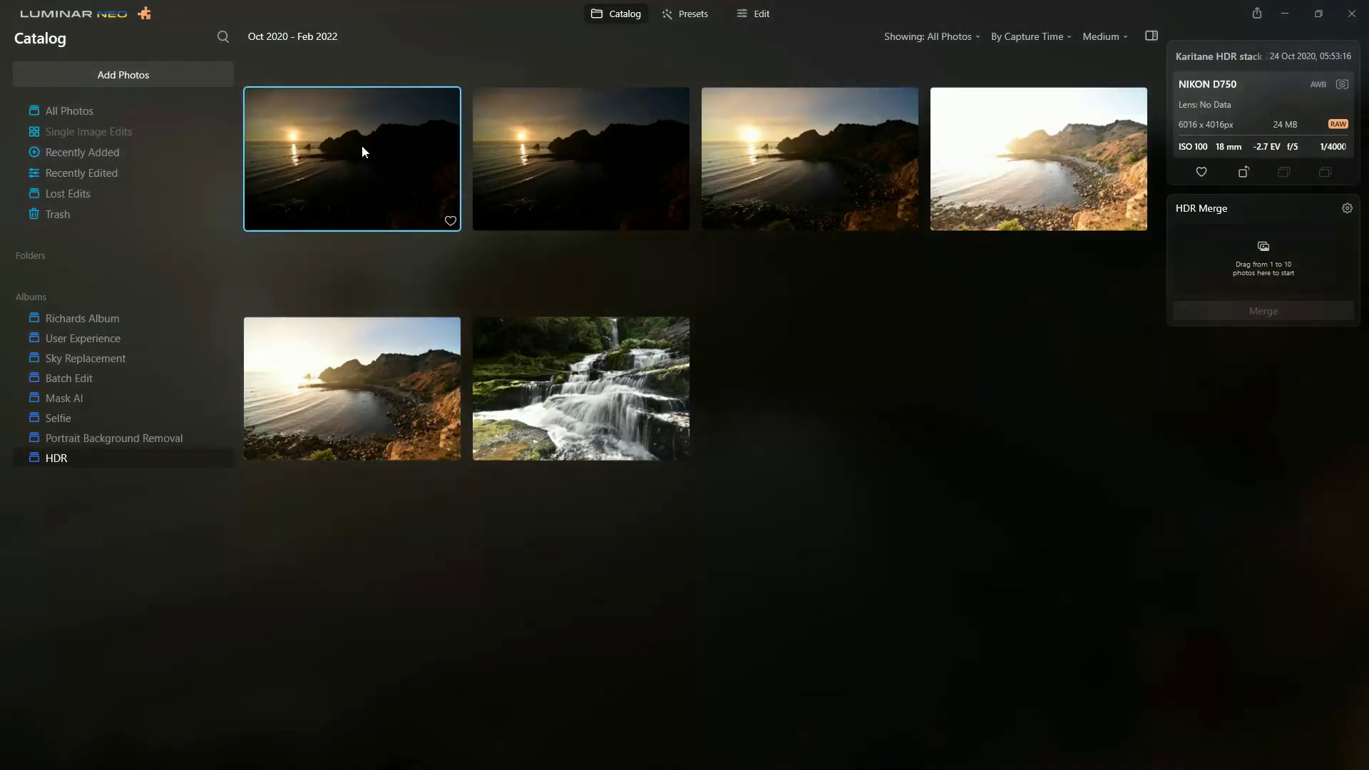
key(shift+Right)
key(shift+Right)
key(shift+Right)
key(shift+Right)
key(shift+Right)
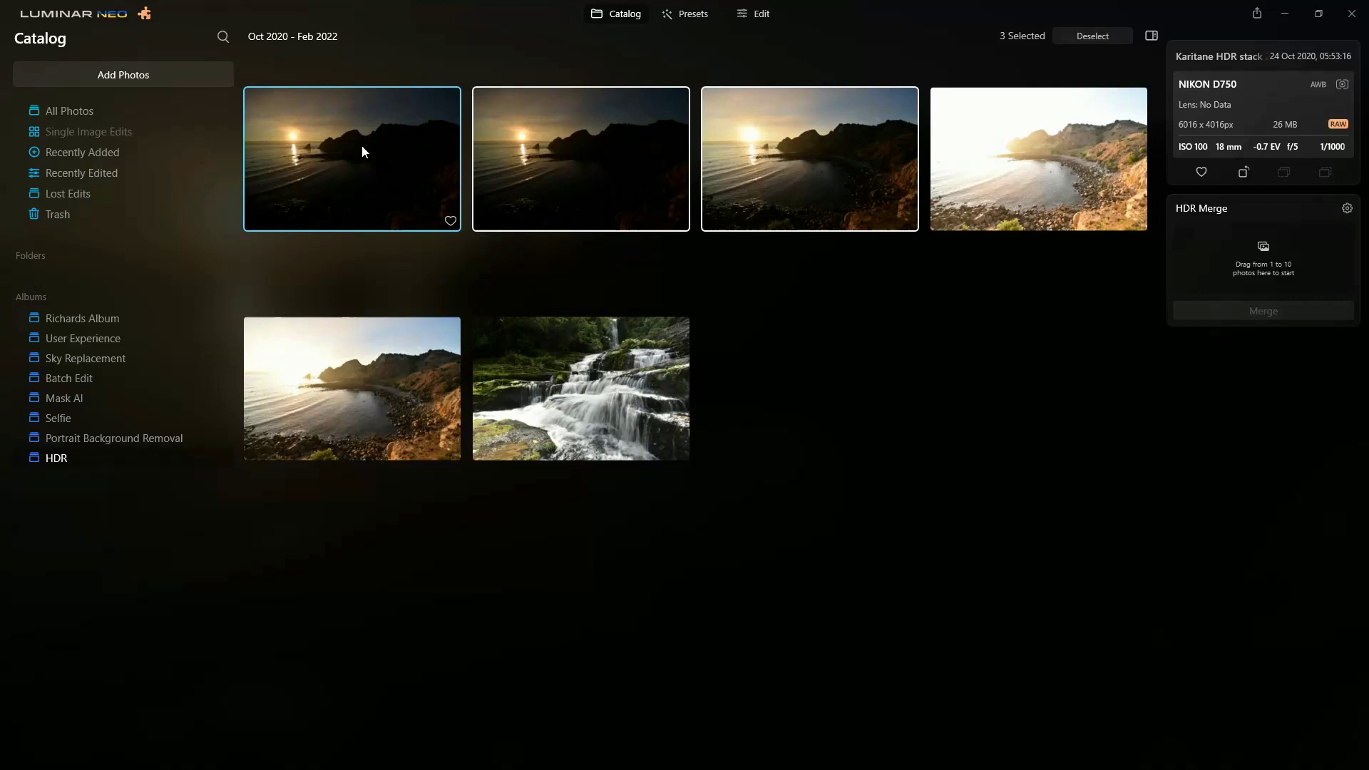
key(shift+Left)
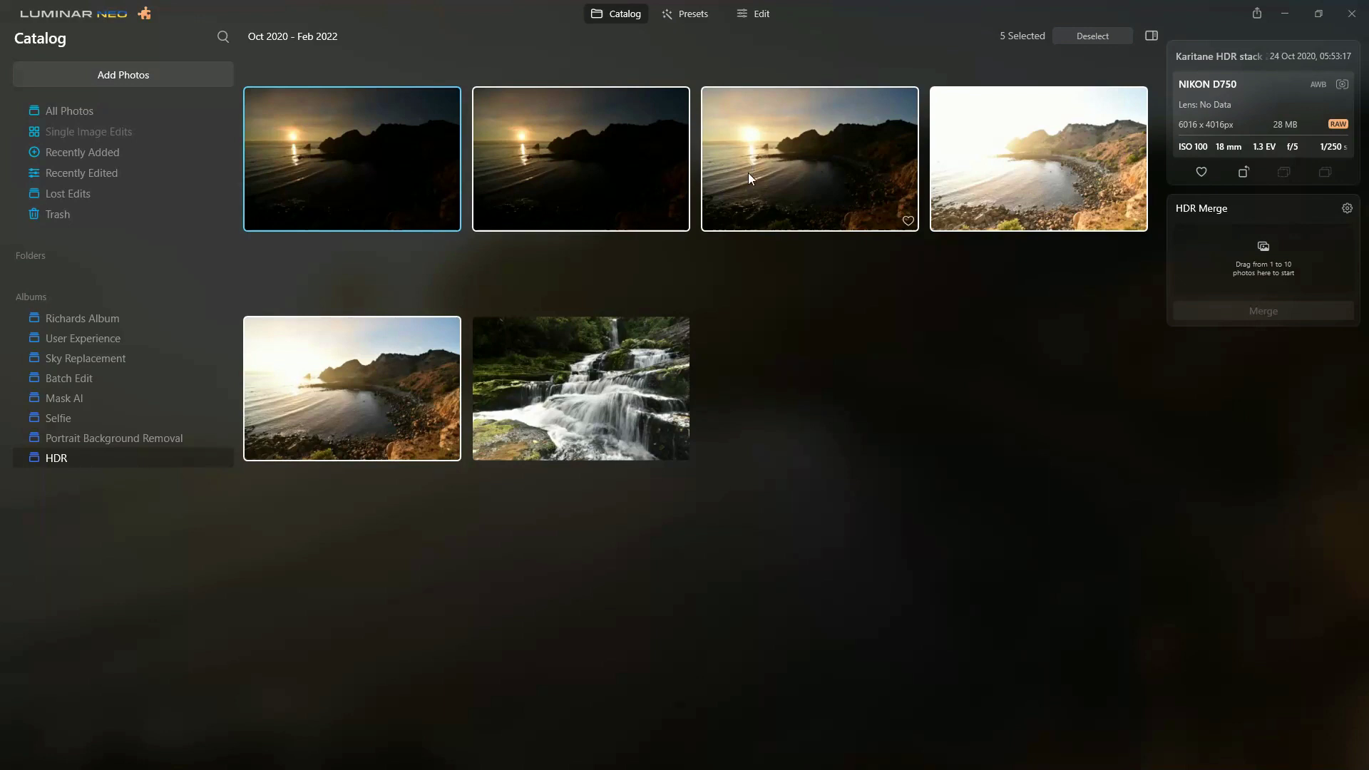
Load the five sunset brackets (ev -0.7, +1.3, +3.3) into the HDR Merge panel
drag(755, 144, 1235, 263)
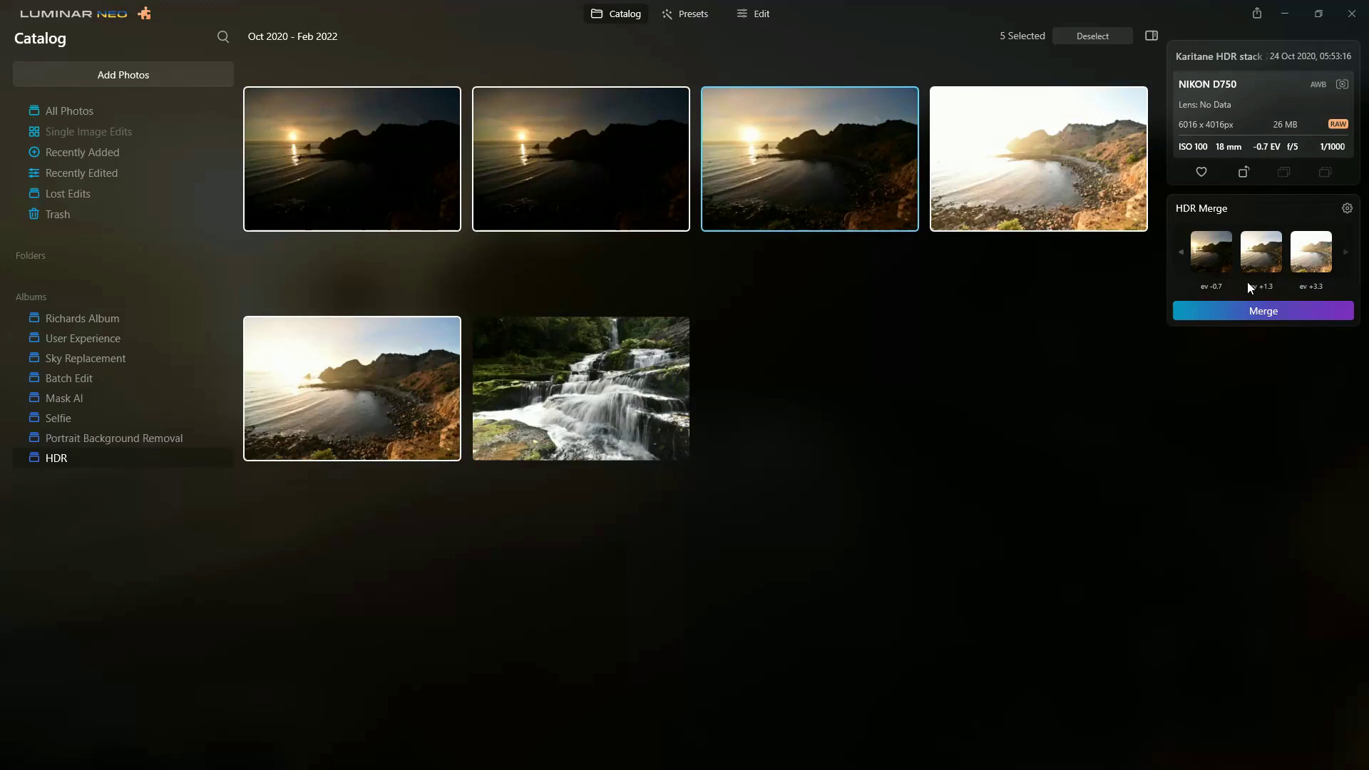
Turn on Auto Alignment in the HDR Merge settings
click(1347, 209)
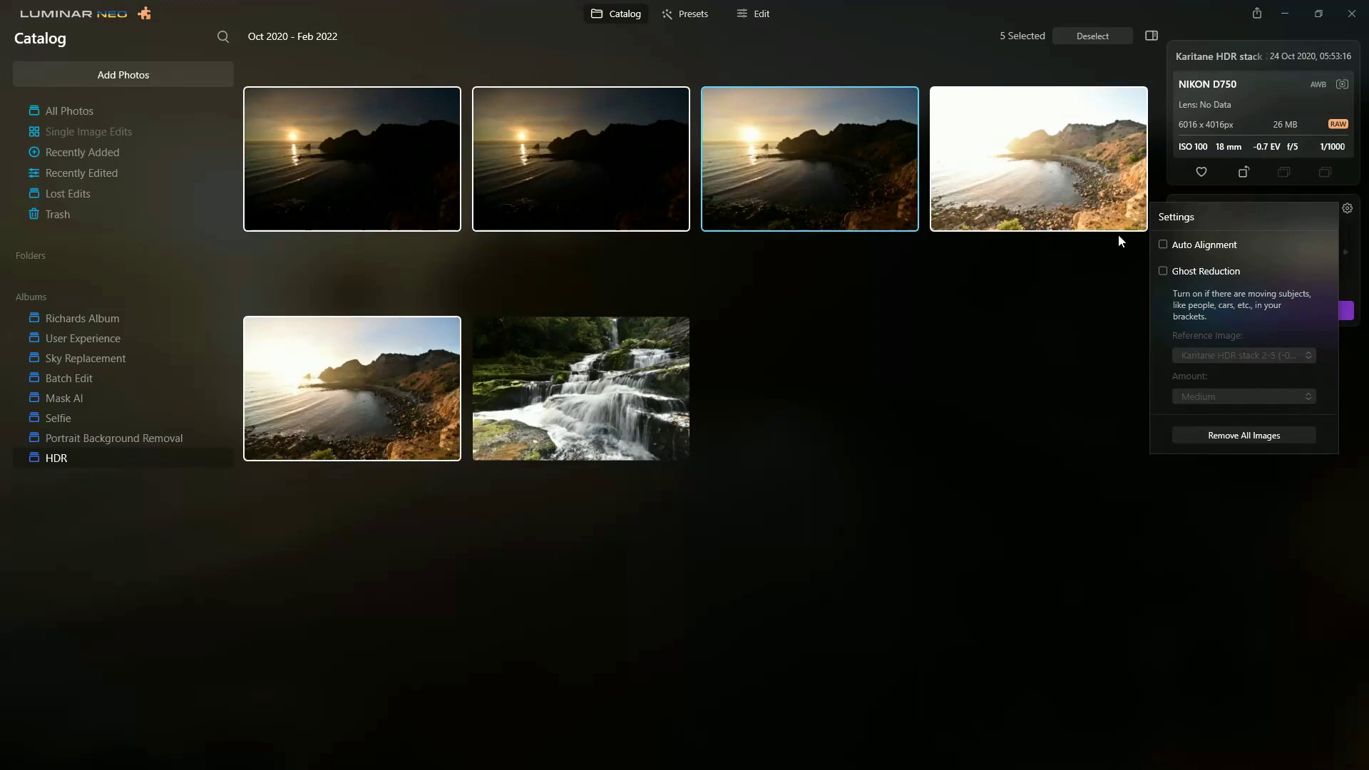
click(1162, 246)
Review Ghost Reduction's reference image and Medium amount, then leave it off and close Settings
click(1165, 269)
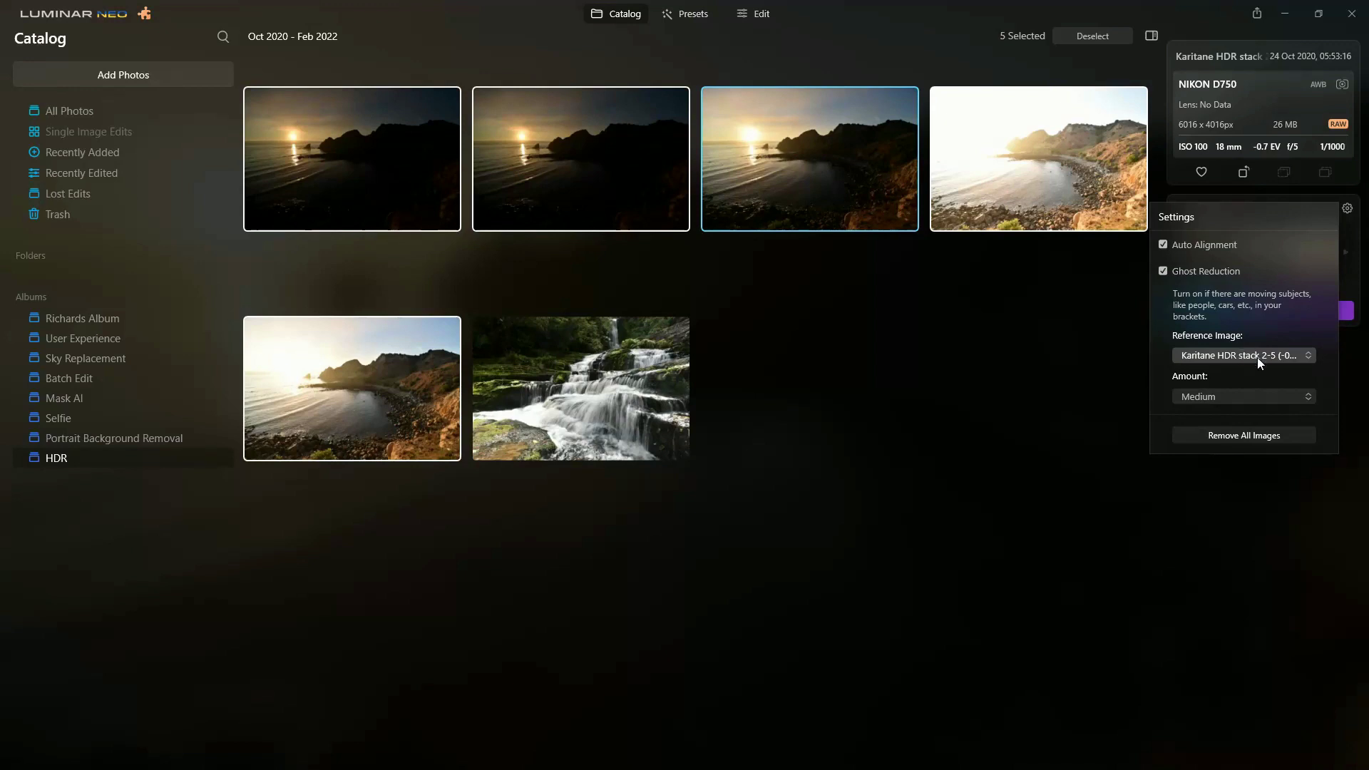
click(1256, 357)
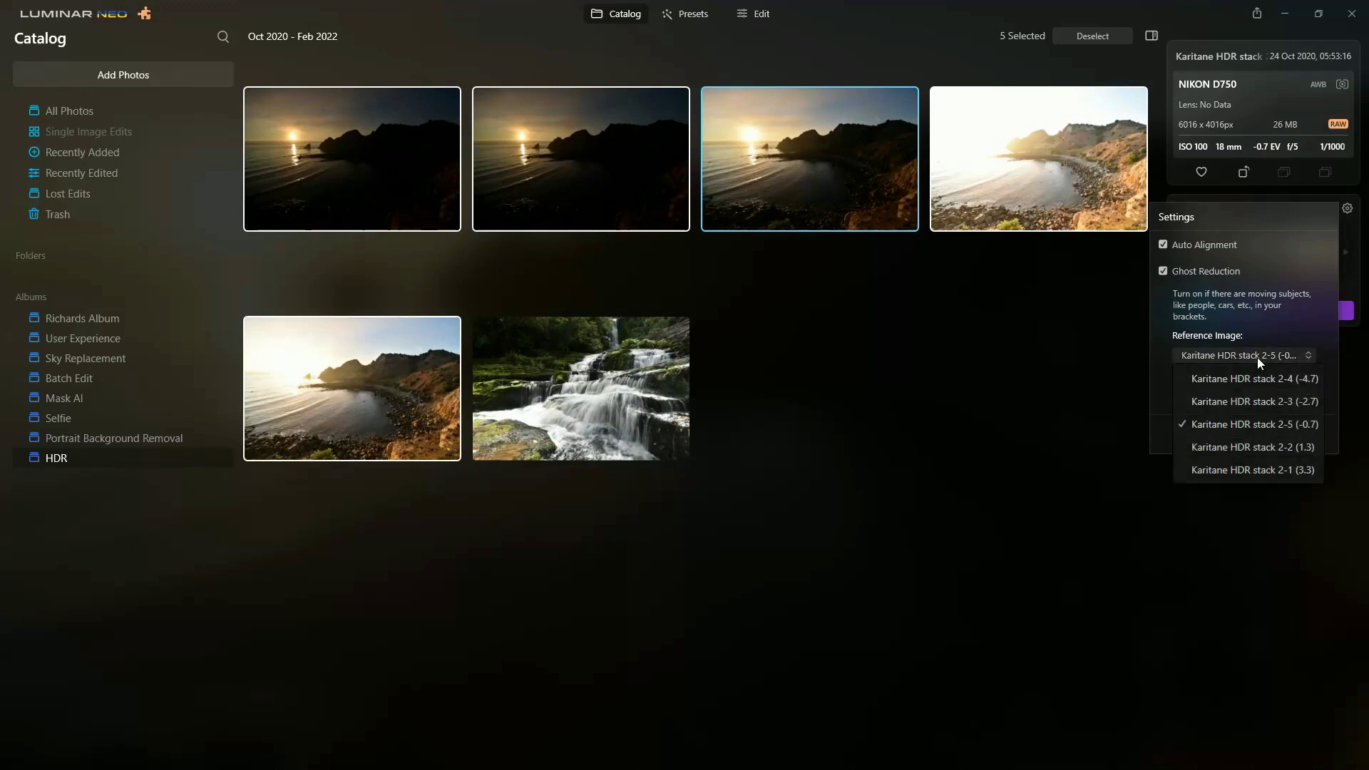
click(1256, 357)
click(1256, 397)
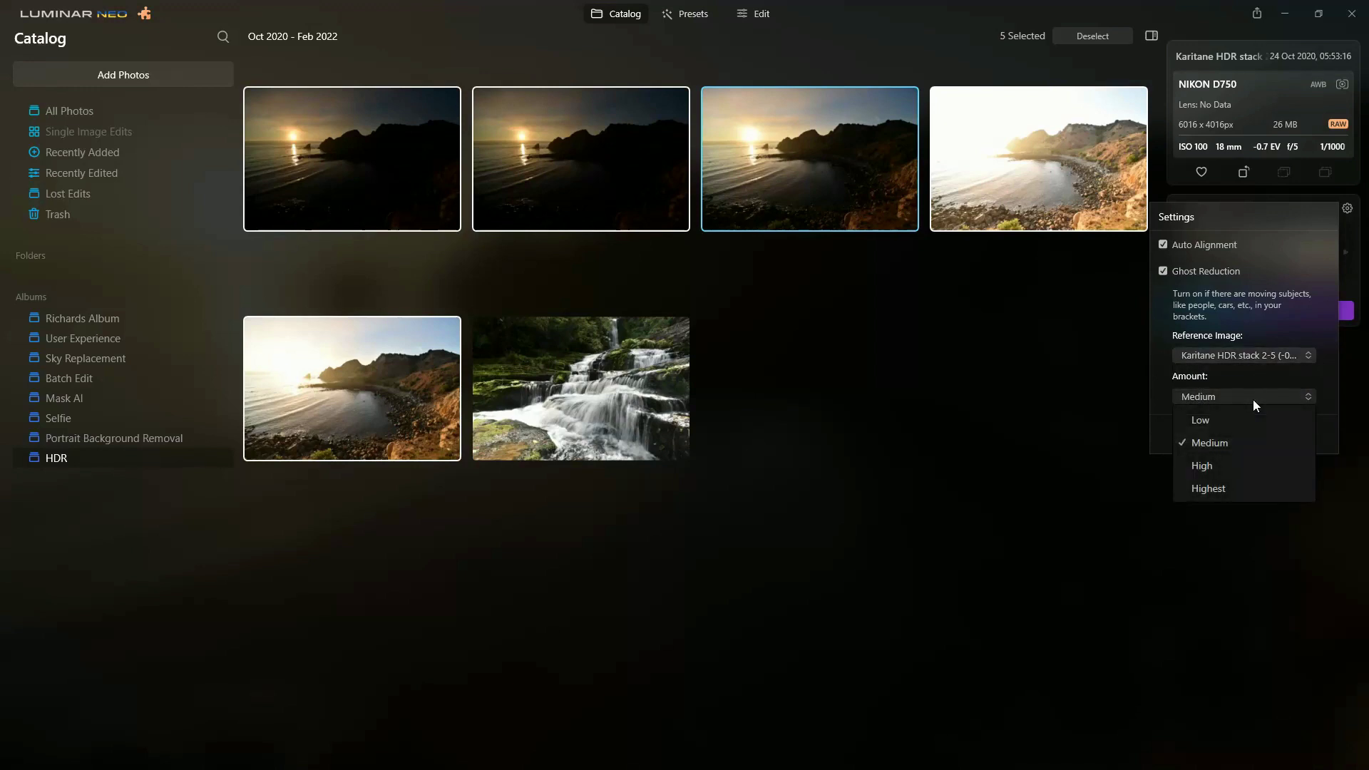
click(1252, 399)
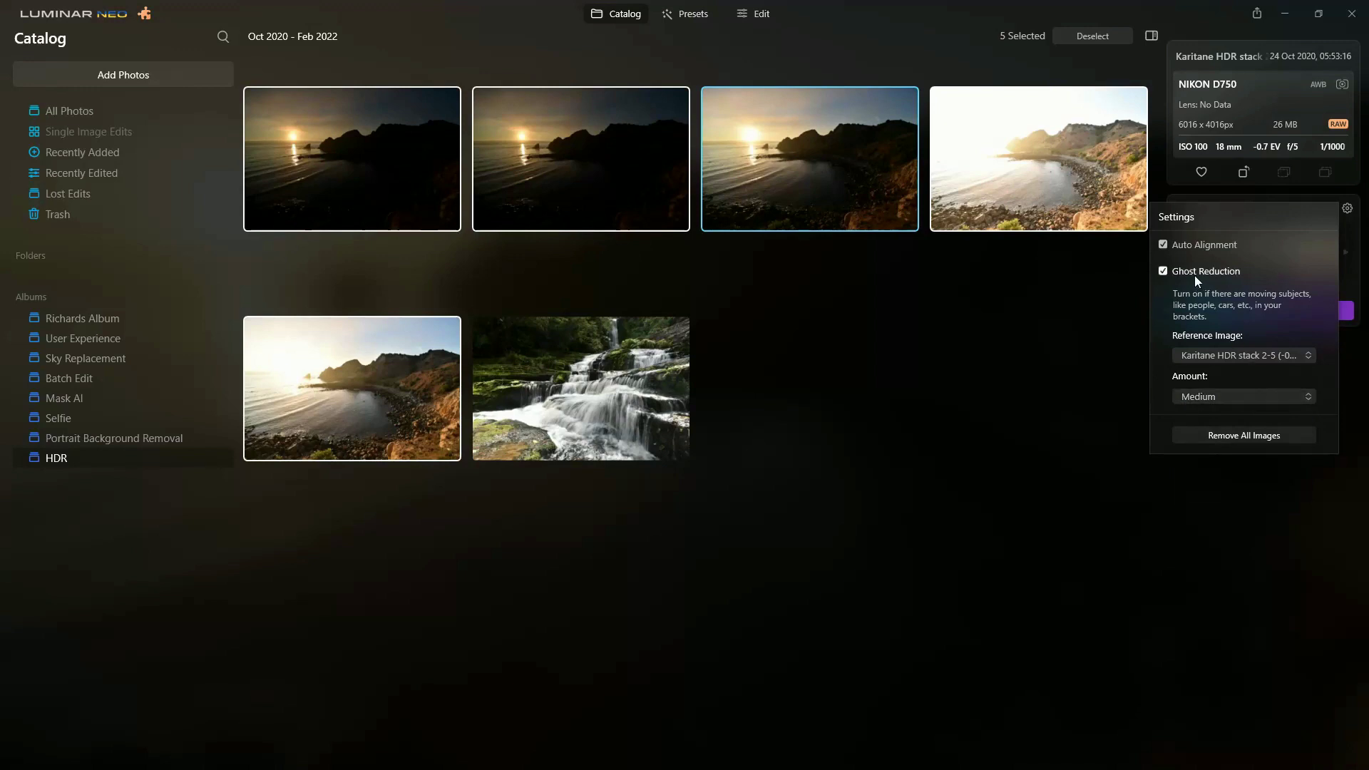
click(1164, 273)
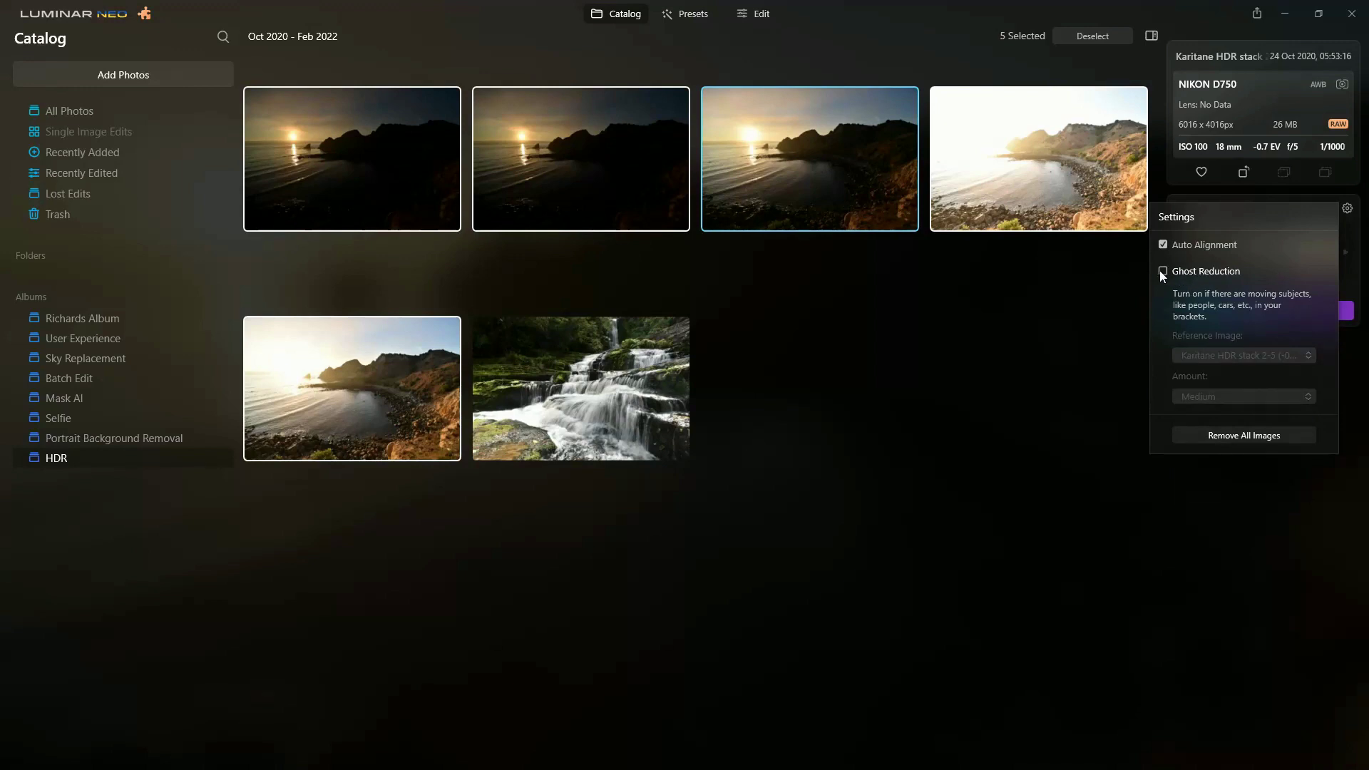
click(1349, 270)
mouse_move(1252, 255)
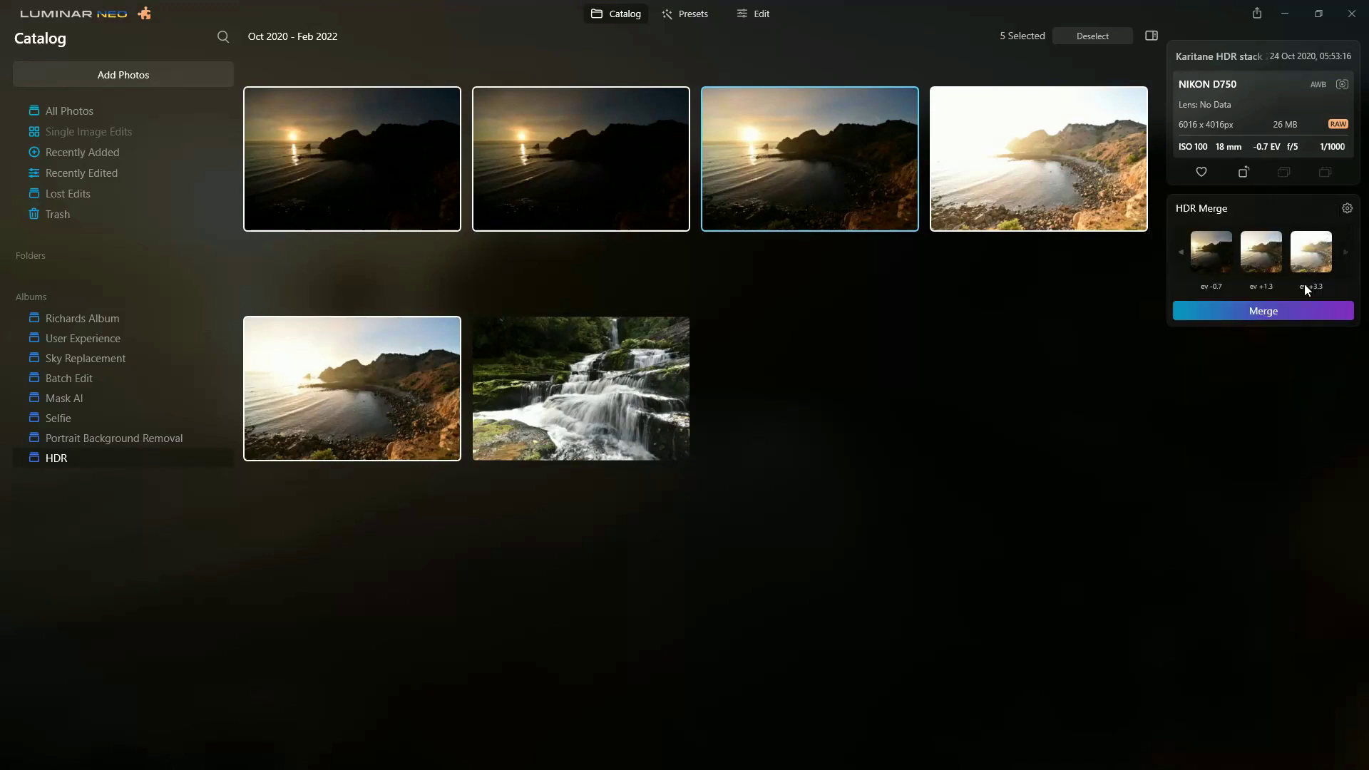
Merge the sunset brackets into a single 5860 x 3908px HDR image
click(1265, 311)
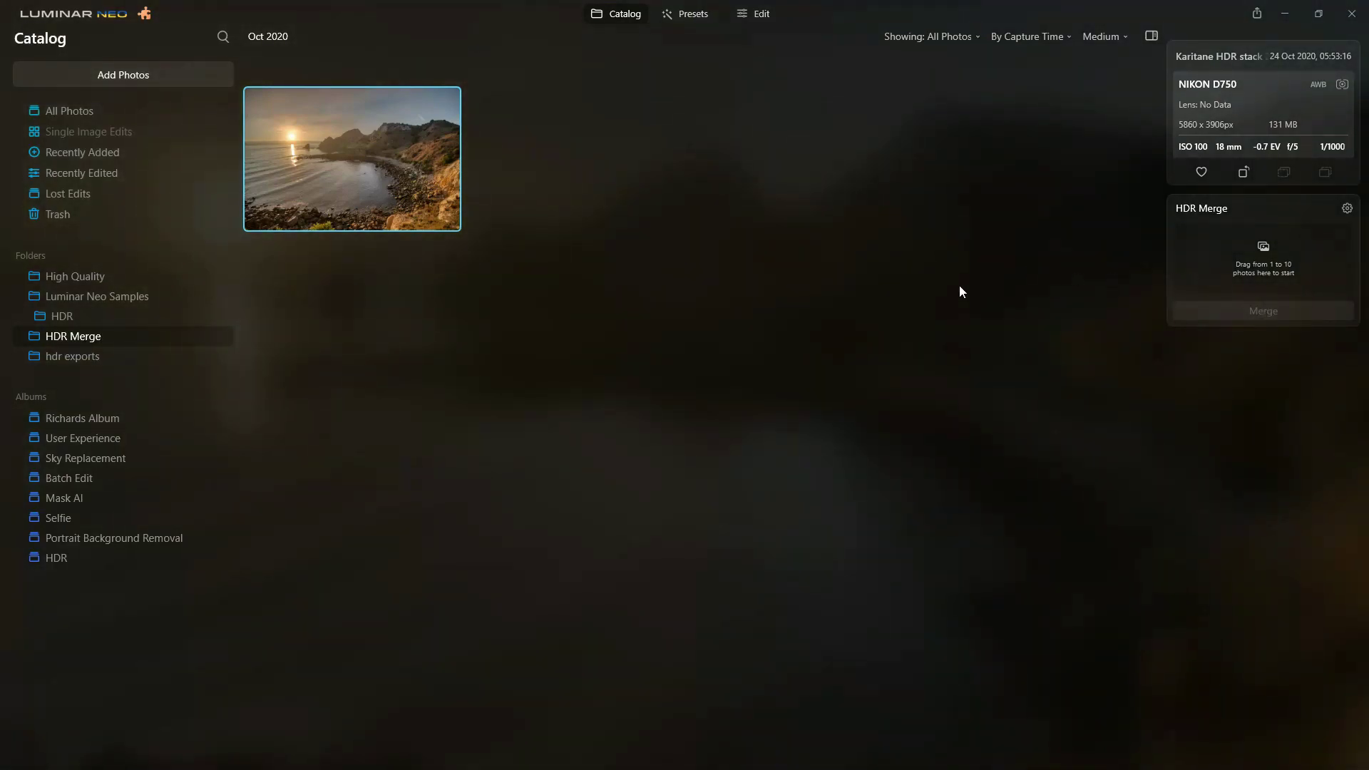
double_click(338, 179)
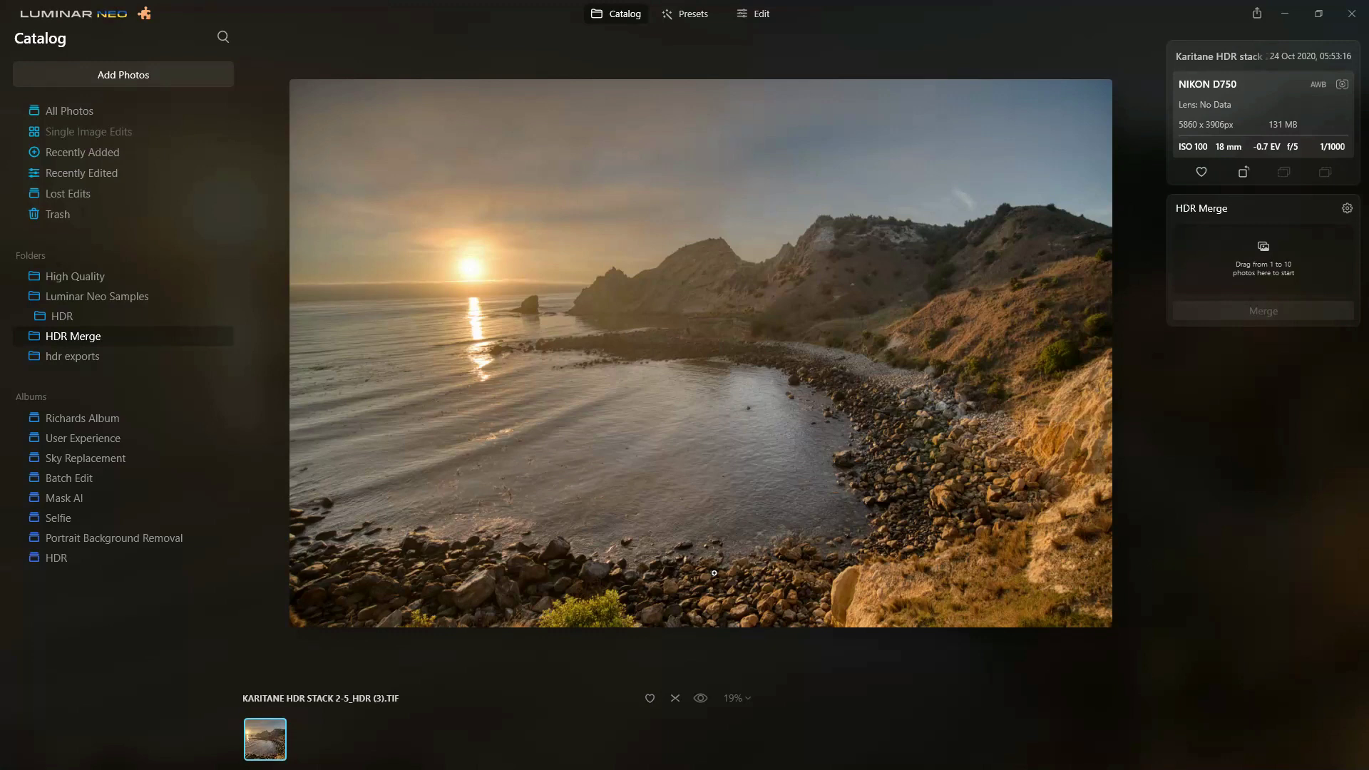
click(791, 238)
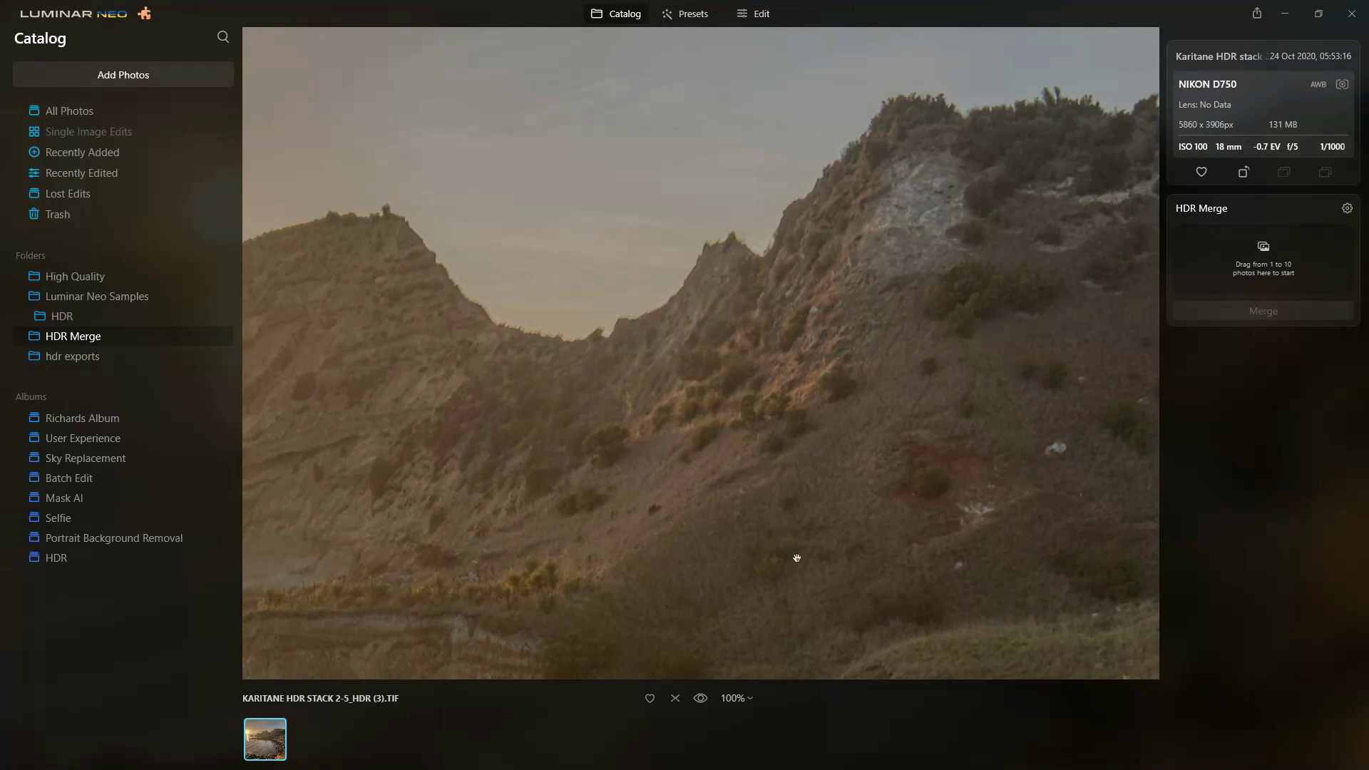
drag(796, 556, 654, 204)
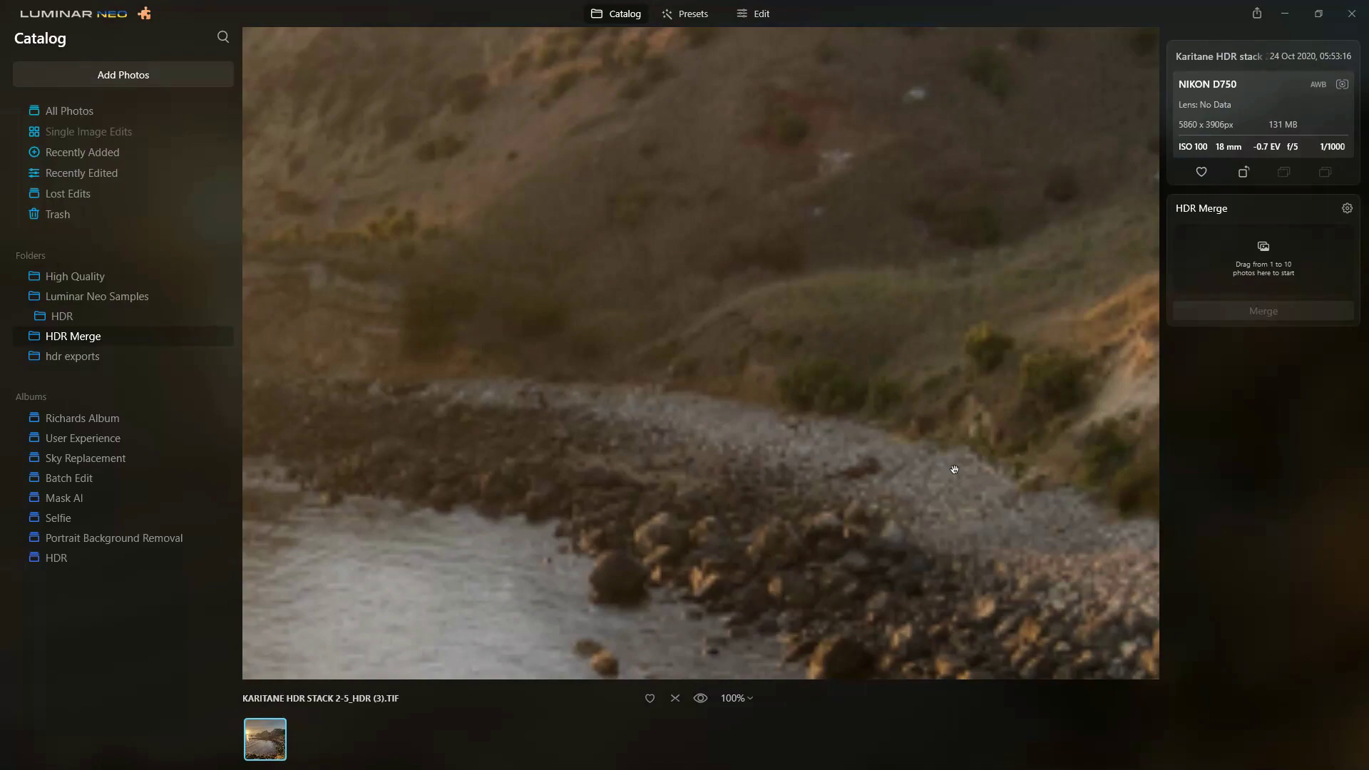
drag(955, 469, 755, 320)
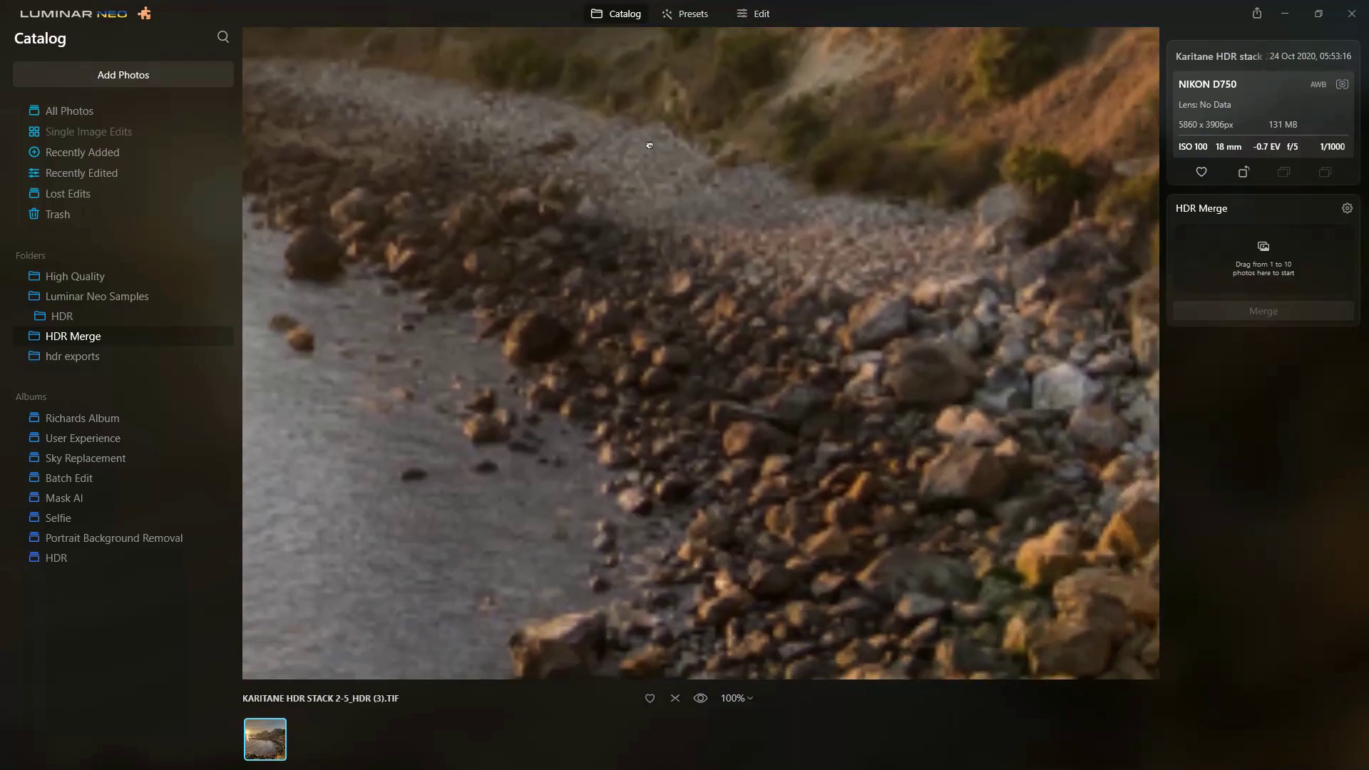
drag(1056, 579, 813, 263)
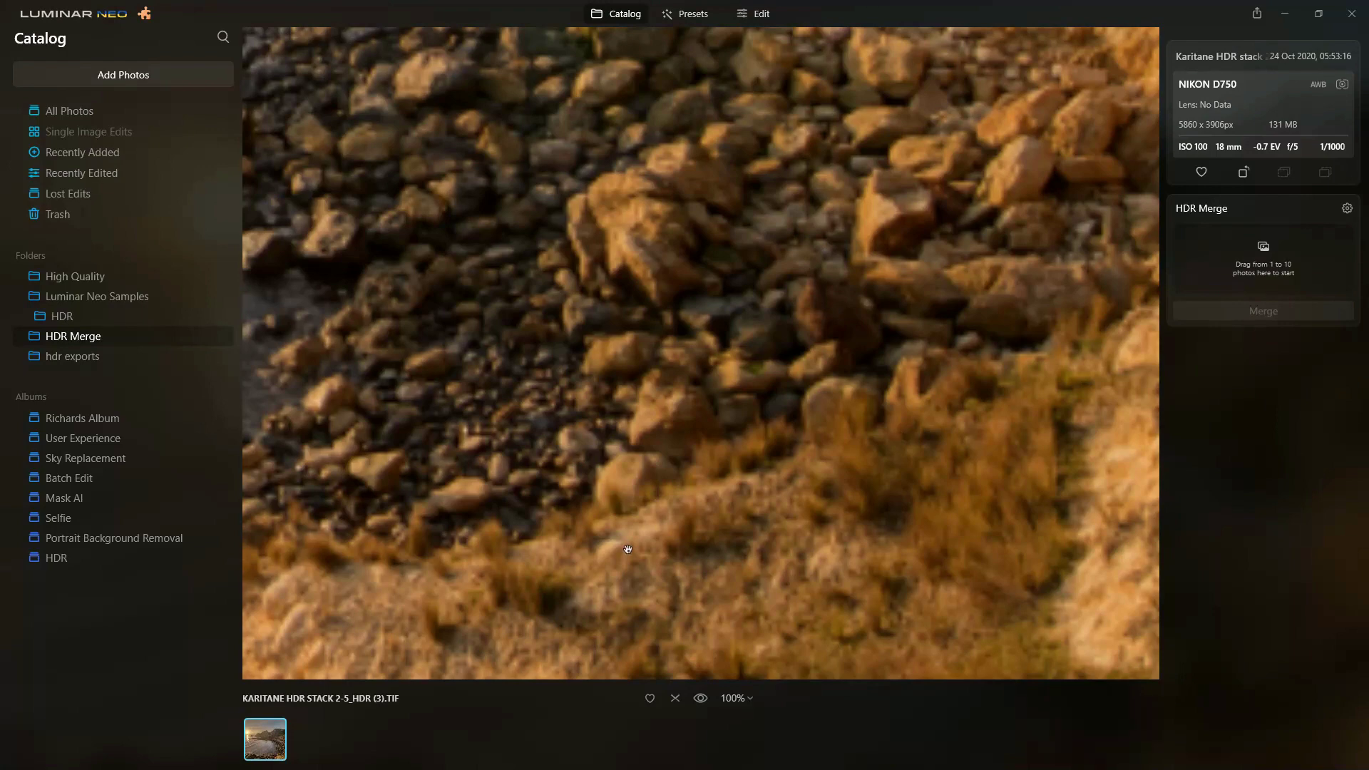
drag(628, 549, 825, 532)
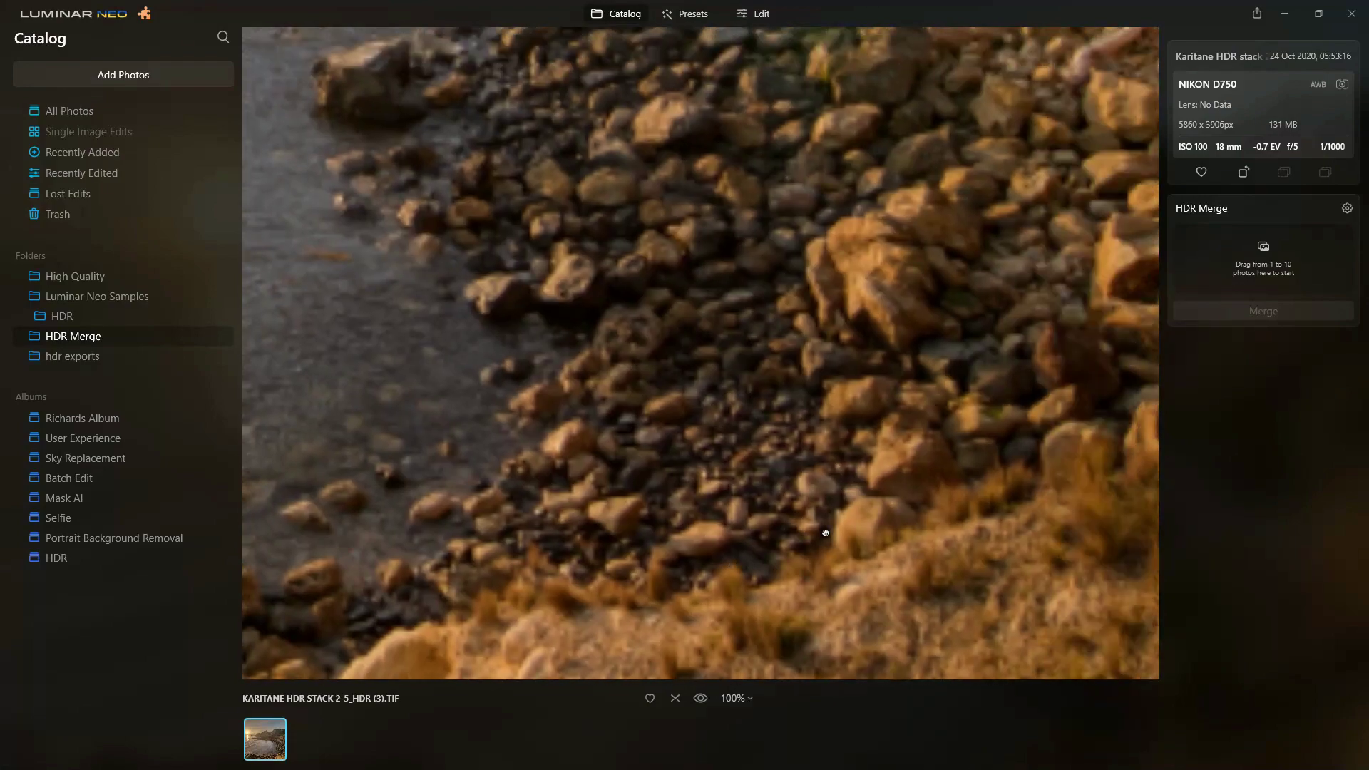
click(825, 531)
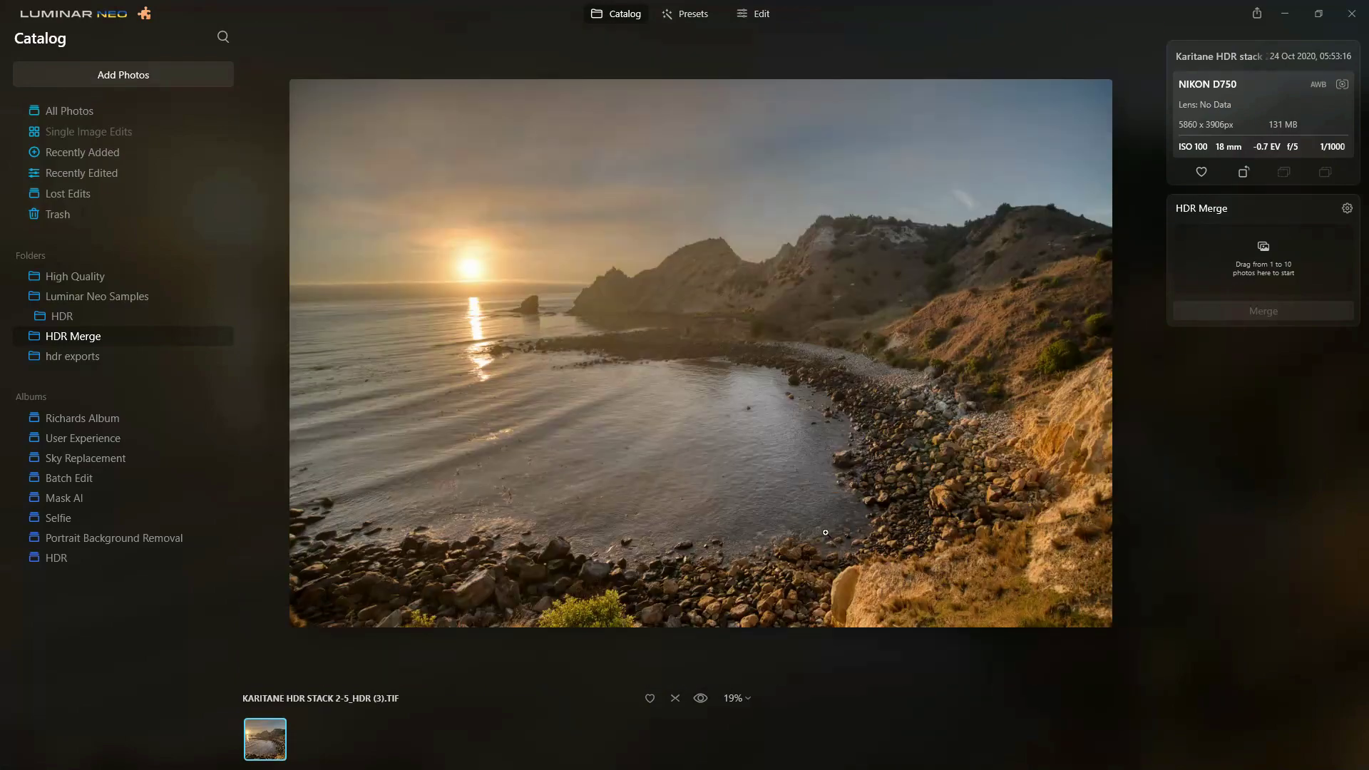
click(910, 473)
drag(1042, 612, 1138, 208)
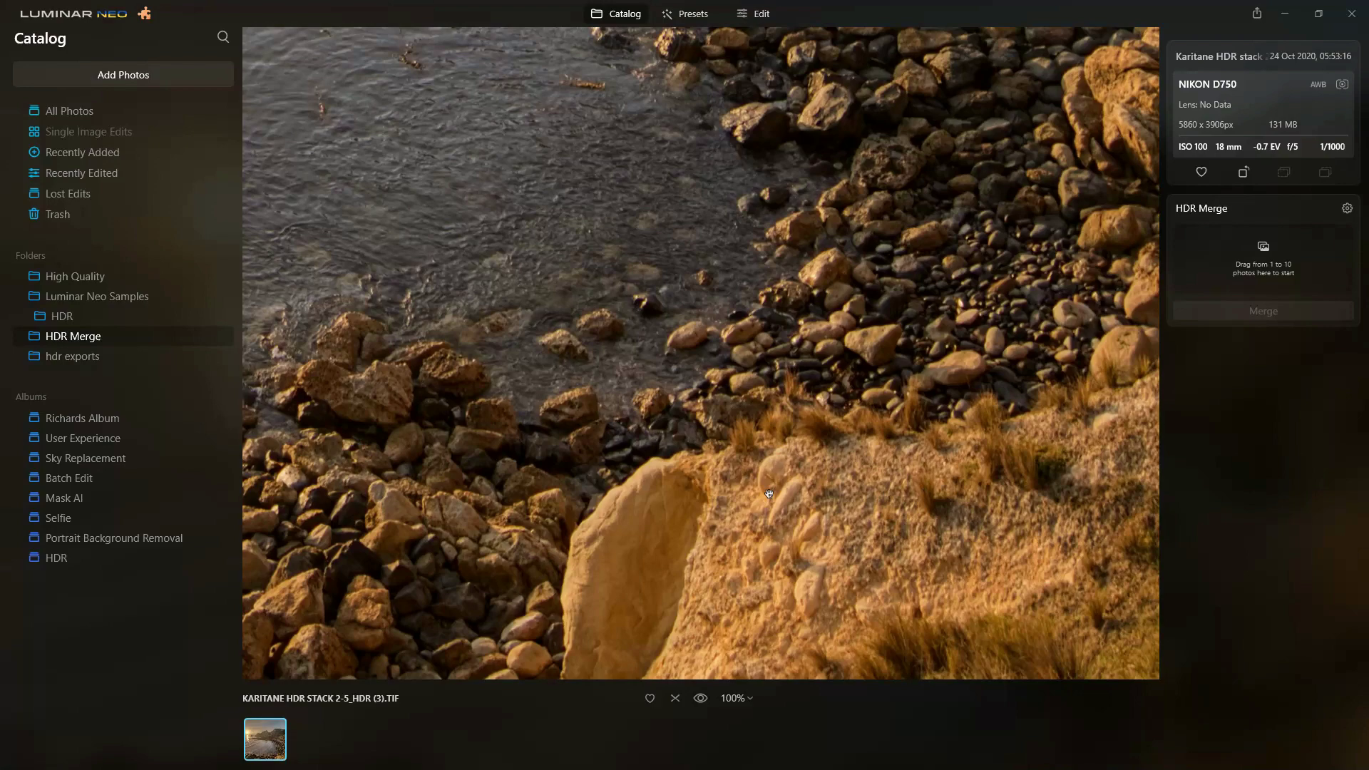
drag(768, 493, 1183, 217)
drag(984, 128, 794, 362)
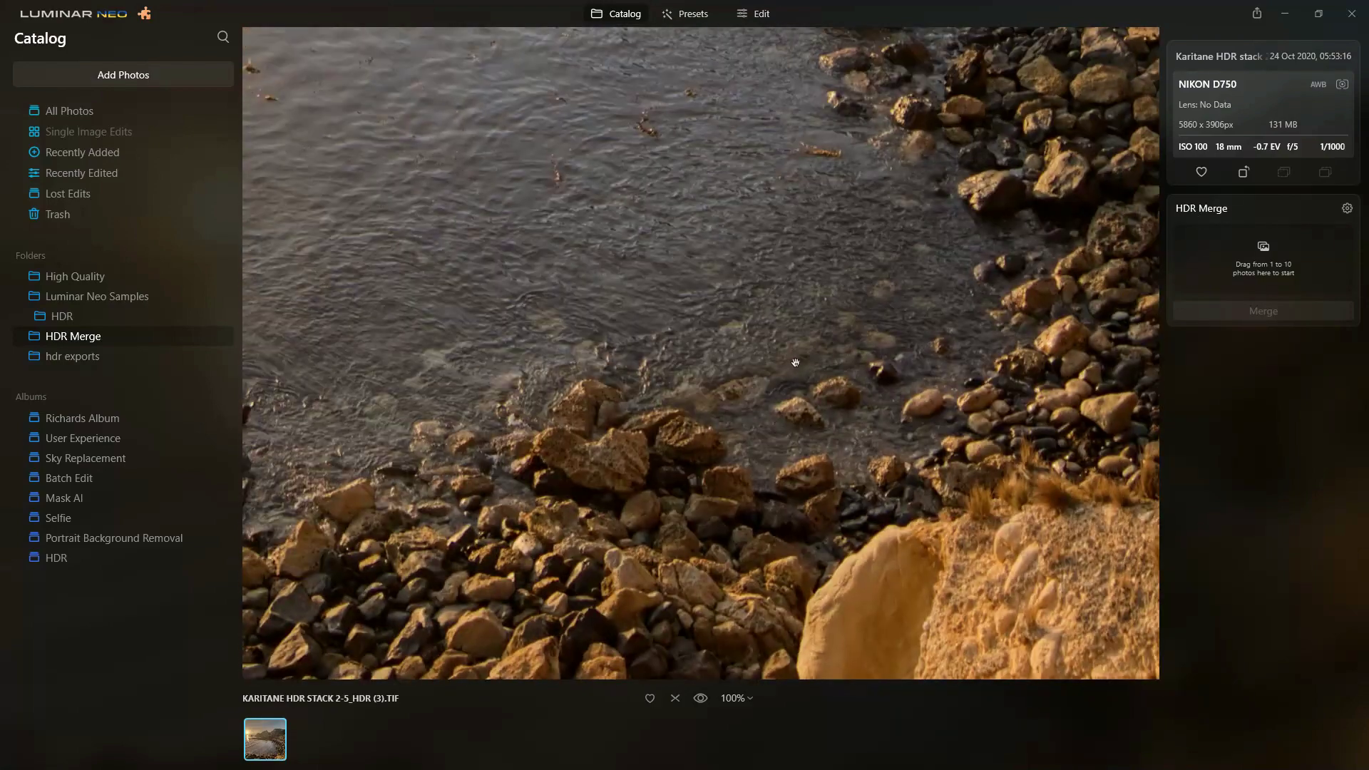
click(840, 339)
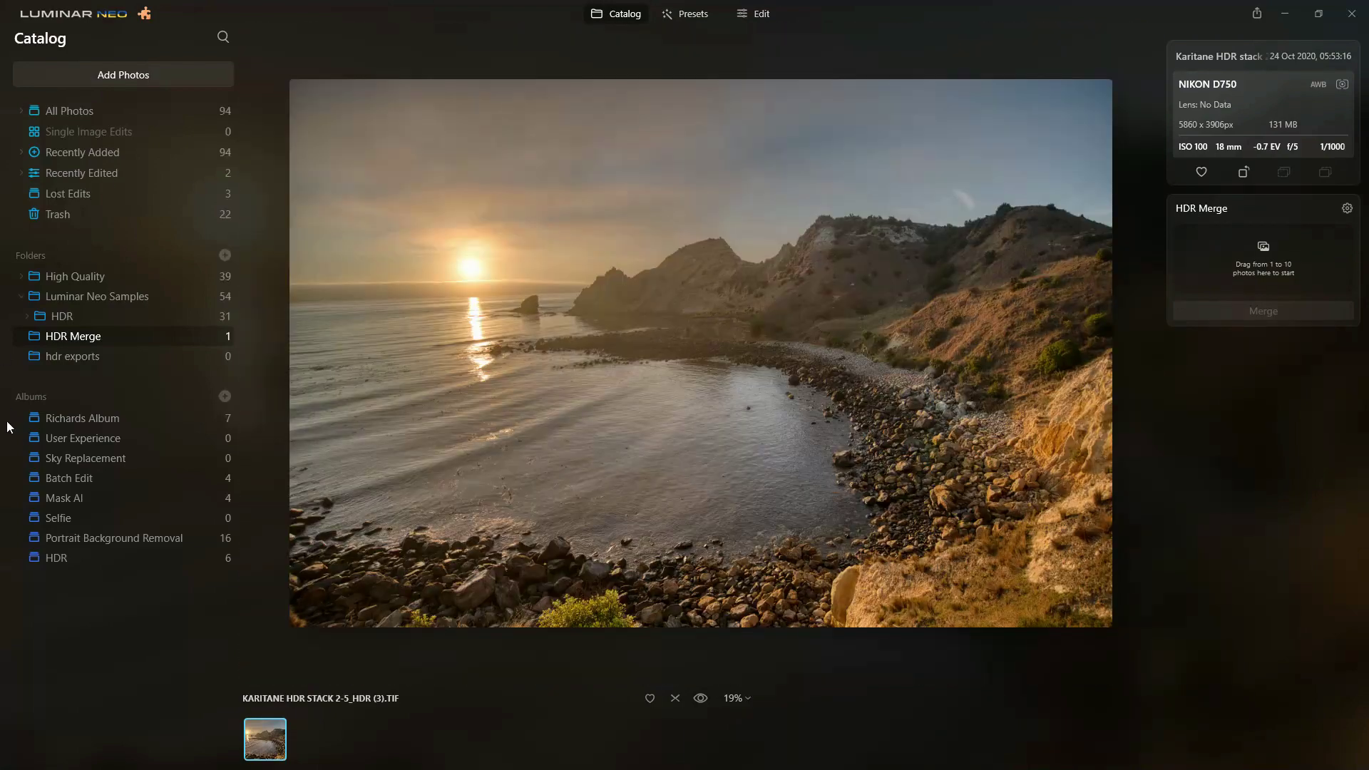
click(62, 558)
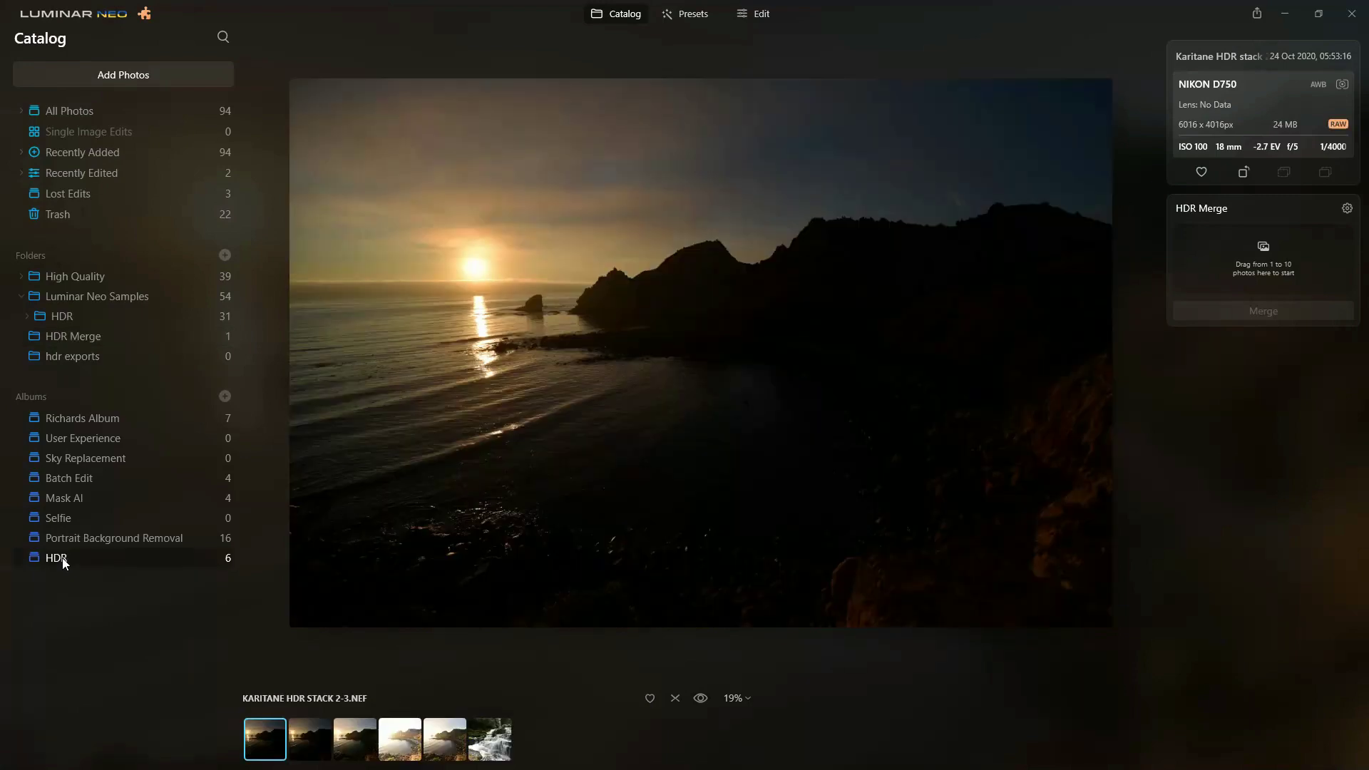
click(306, 741)
click(358, 750)
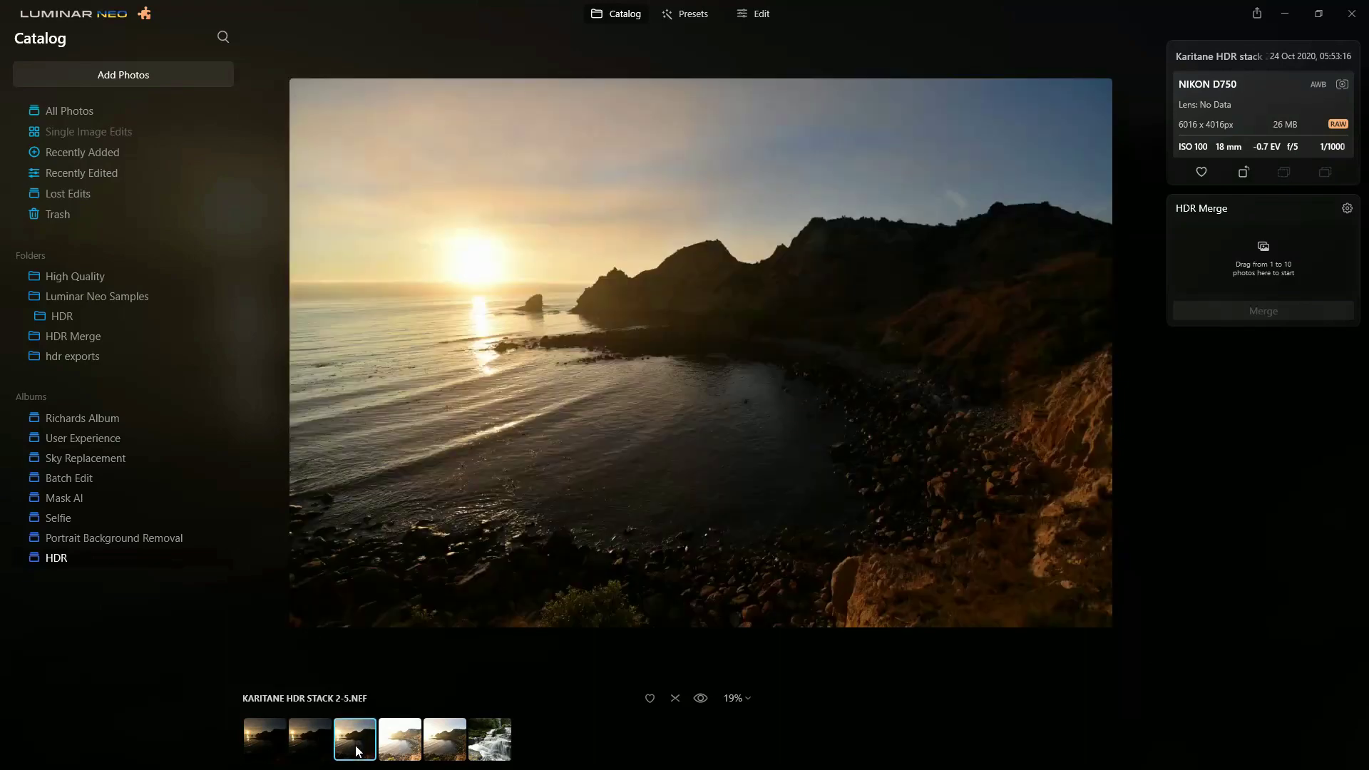
click(403, 751)
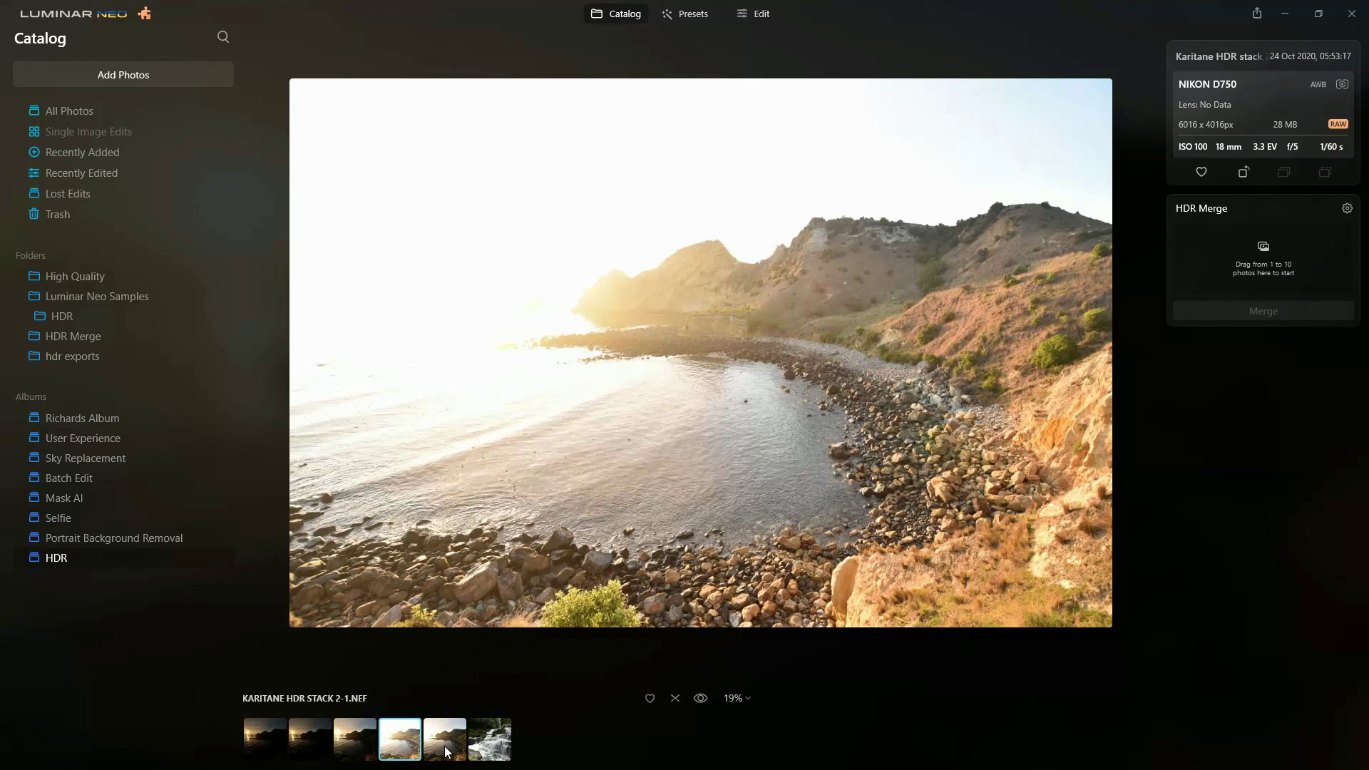
click(431, 751)
click(410, 749)
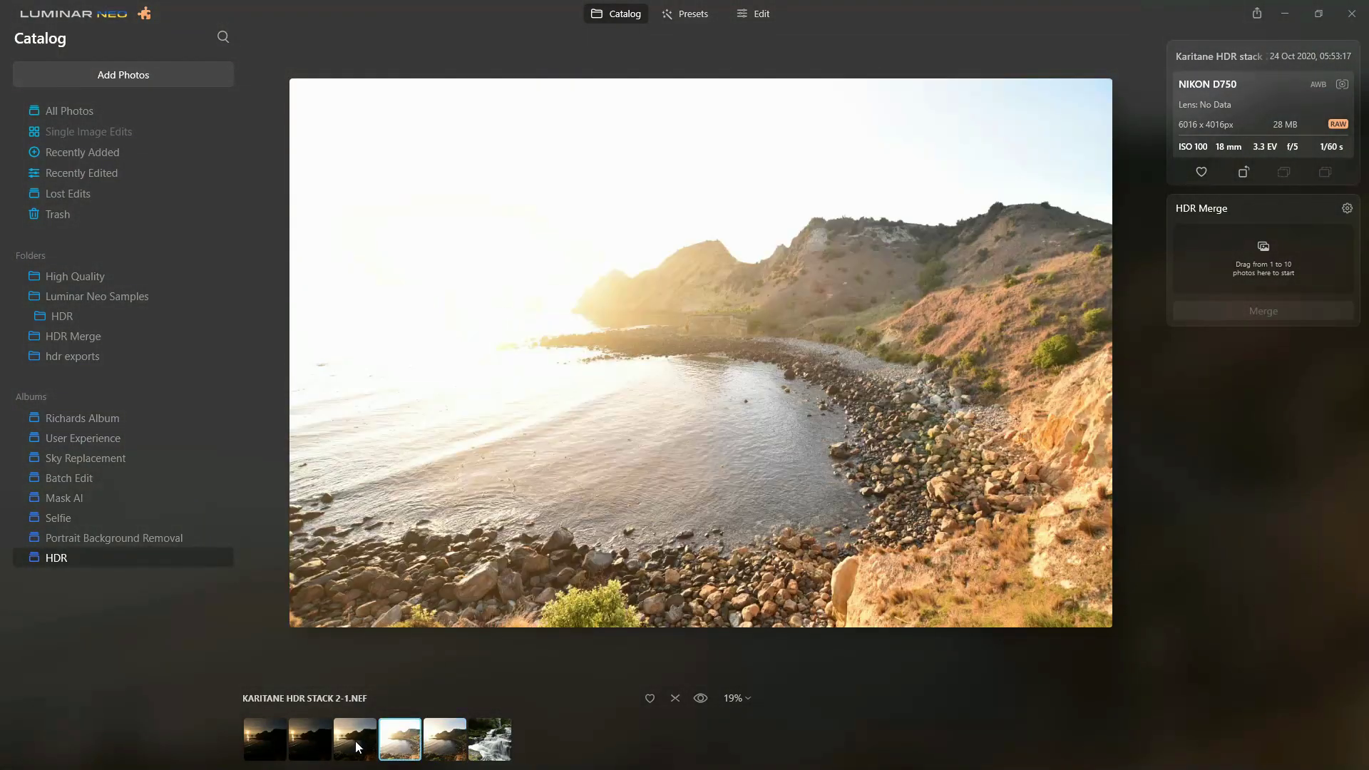
click(74, 335)
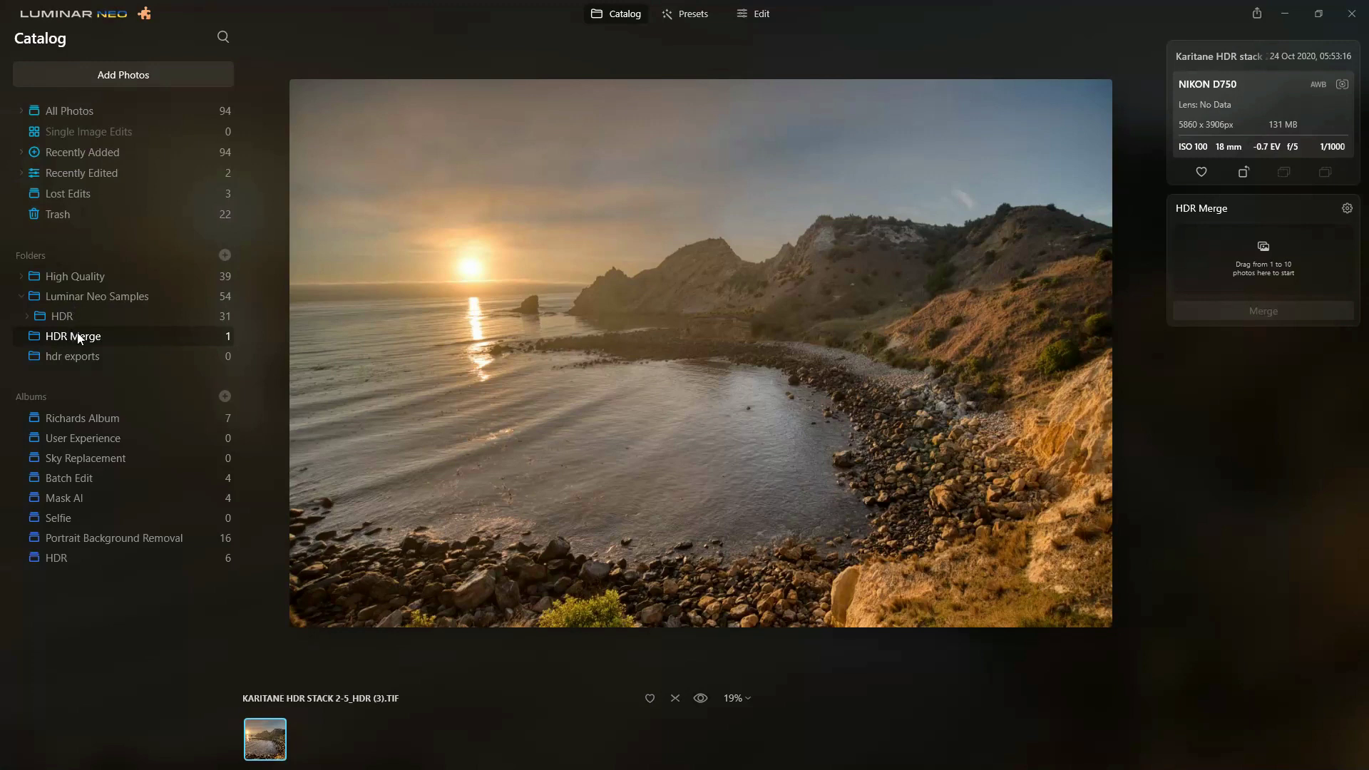
Merge the waterfall RAW DSC_0541.NEF from the HDR album into an HDR image
click(81, 557)
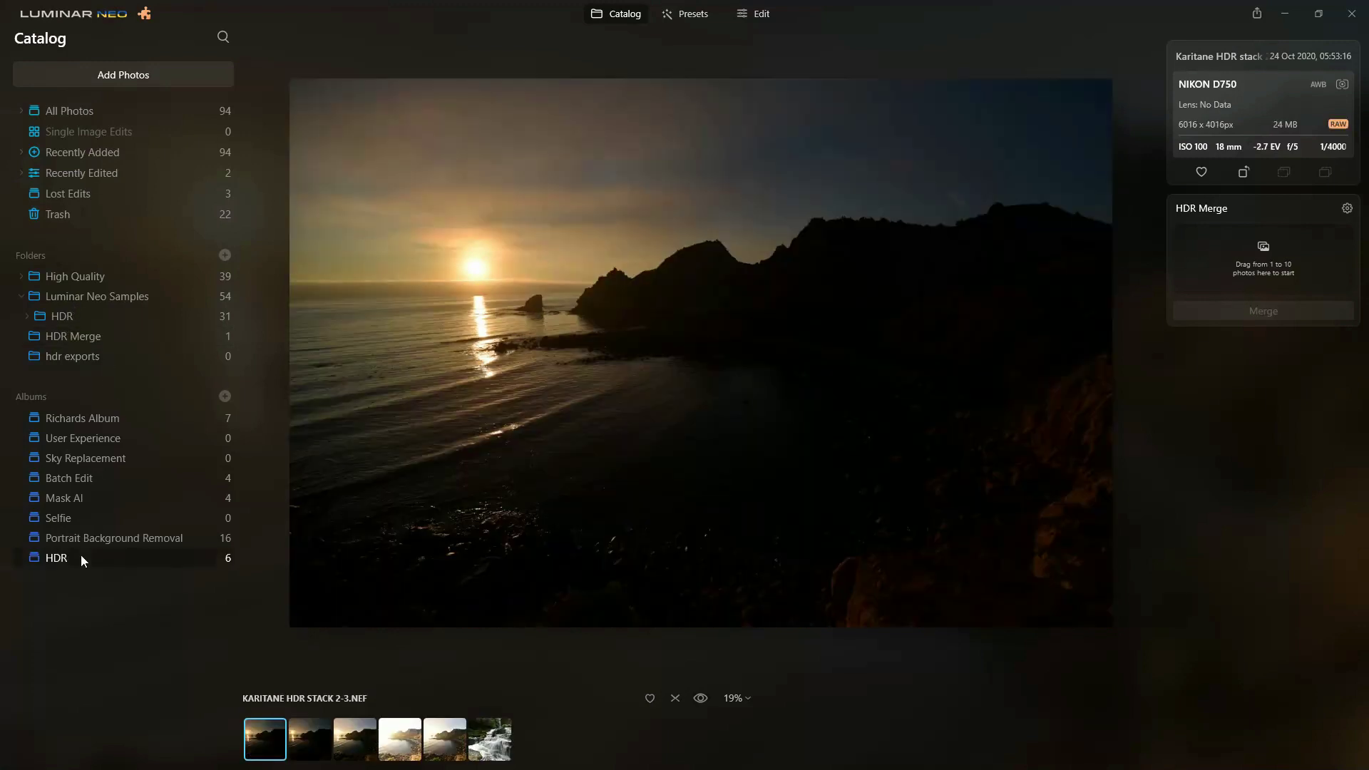
click(485, 749)
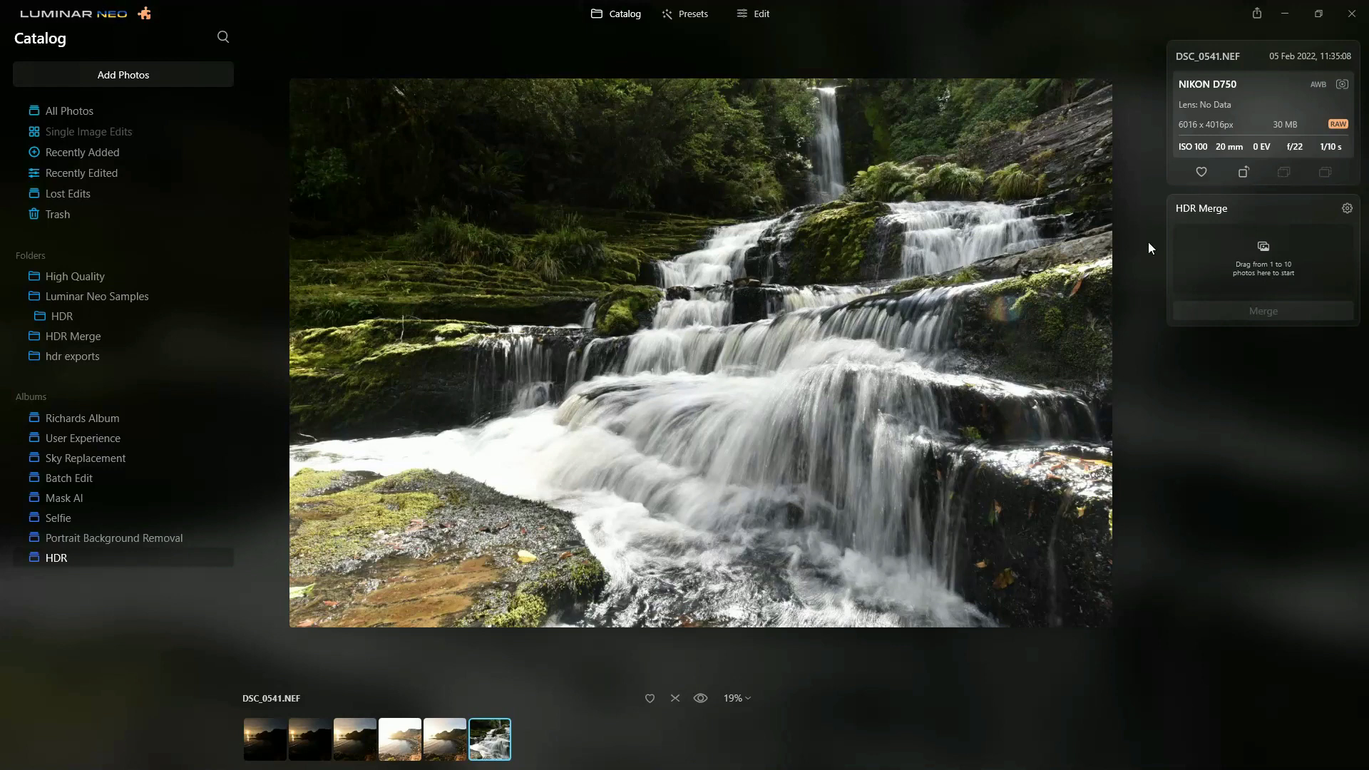
click(609, 15)
drag(565, 396, 1213, 255)
click(1273, 311)
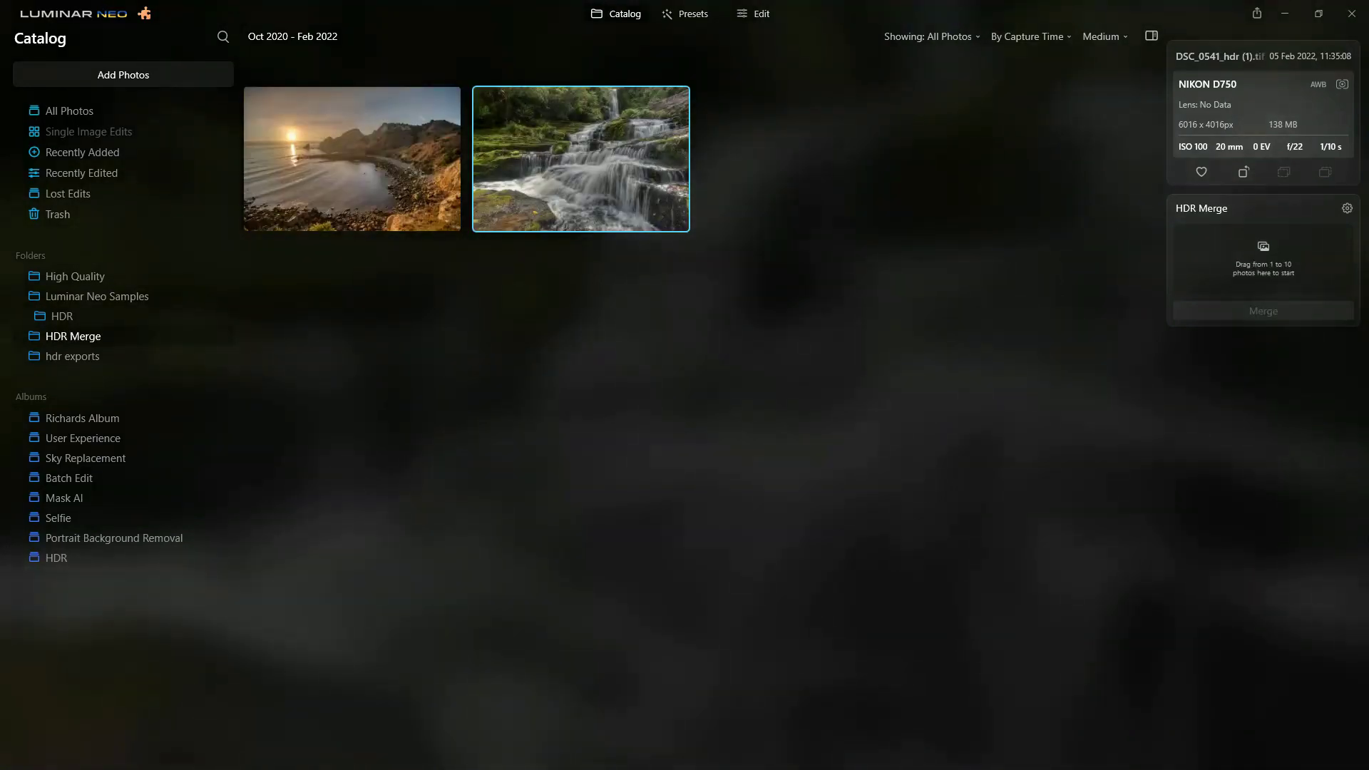
Open DSC_0541_HDR (1).TIF in the single-image viewer
double_click(547, 186)
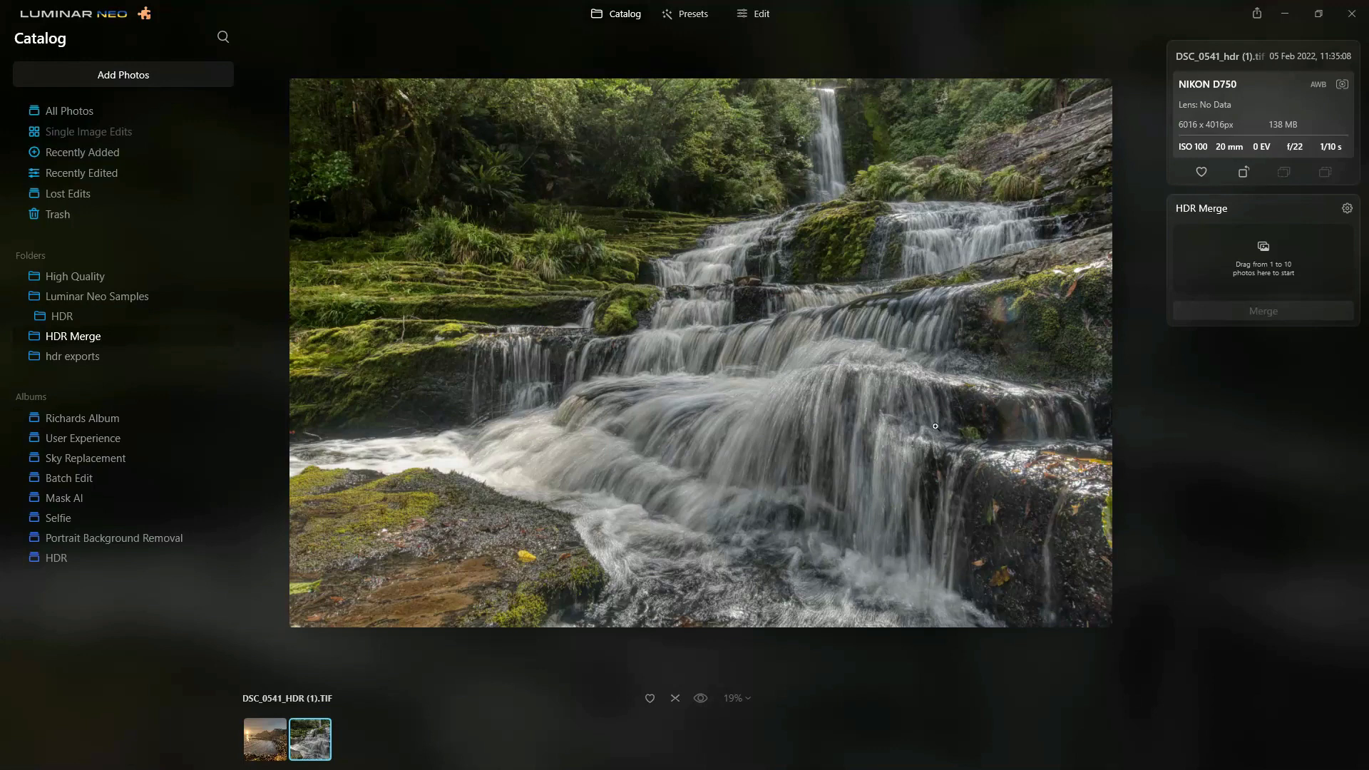
click(145, 15)
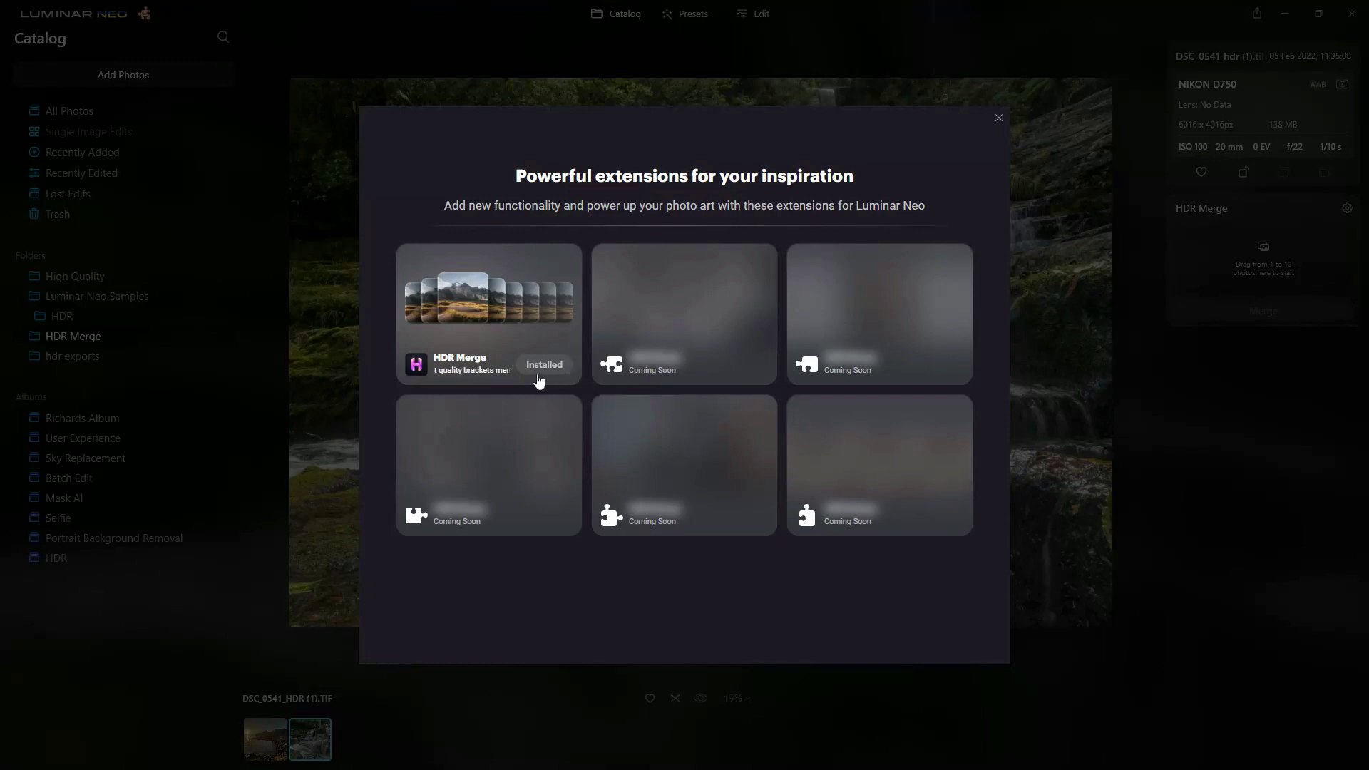
click(998, 118)
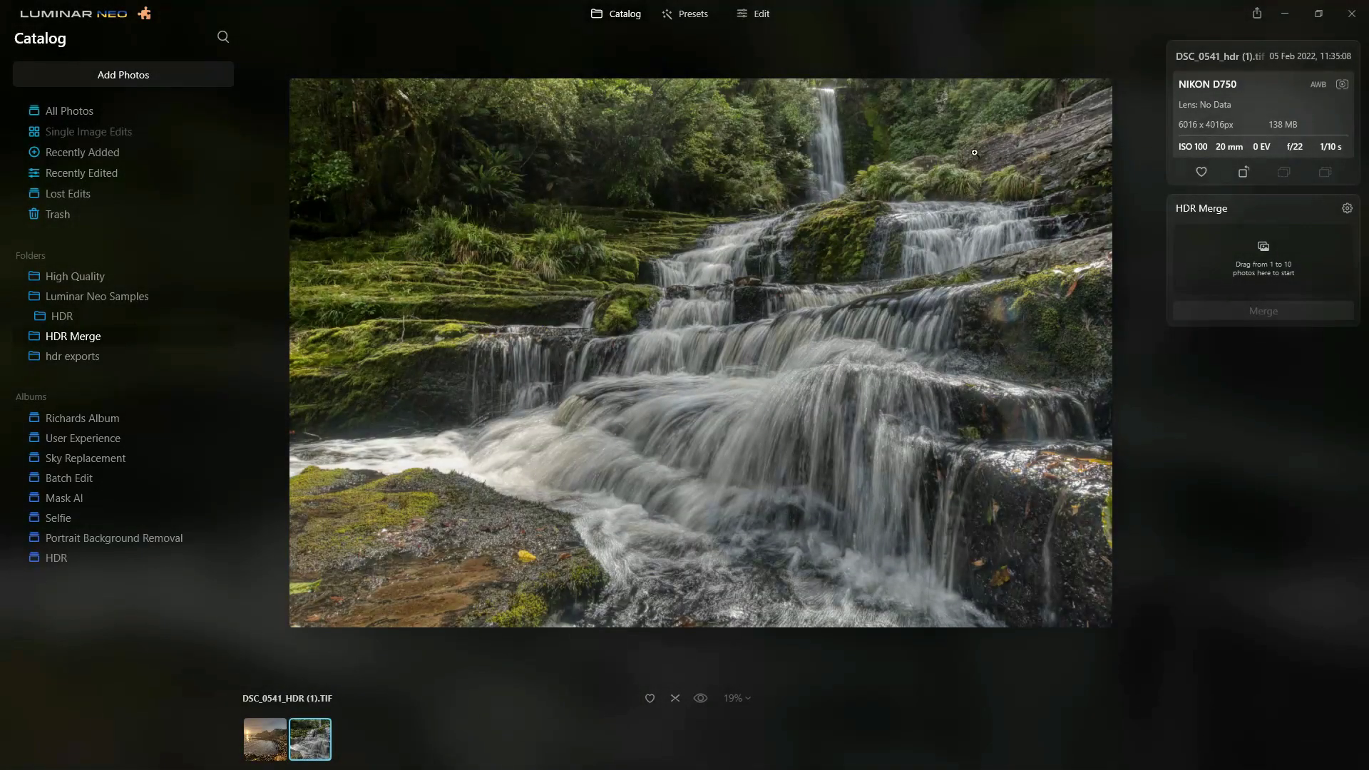